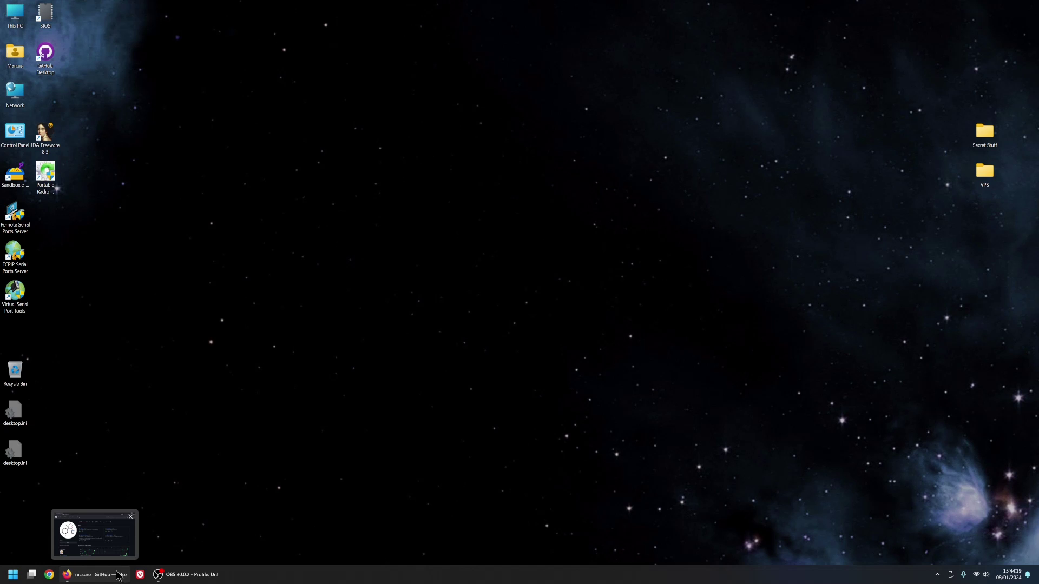
Switch to Firefox, open the pinned quansheng-dock-fw repository and go to its README.
left_click(95, 574)
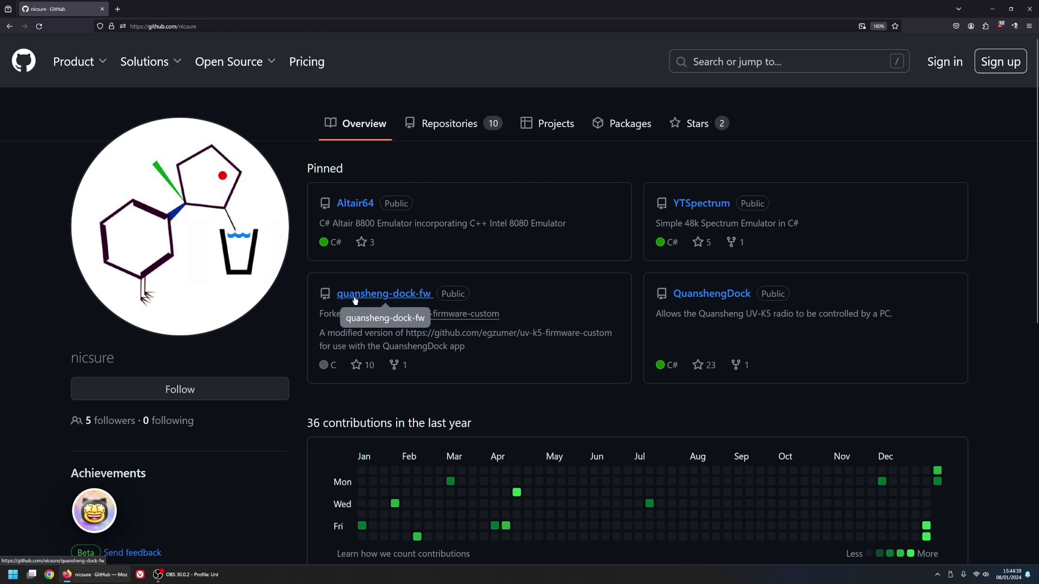
left_click(411, 302)
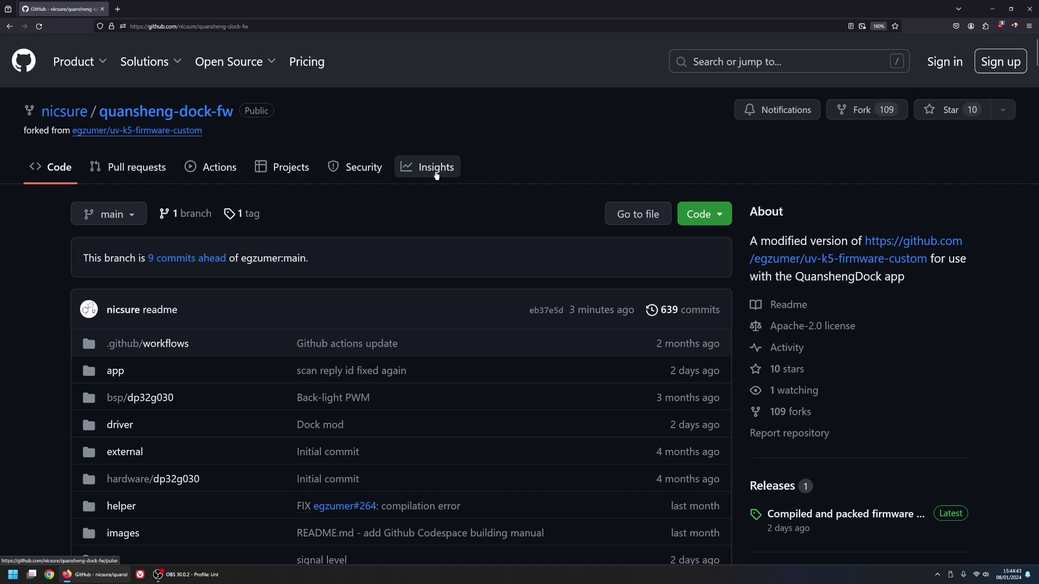
scroll(428, 195, "down", 15)
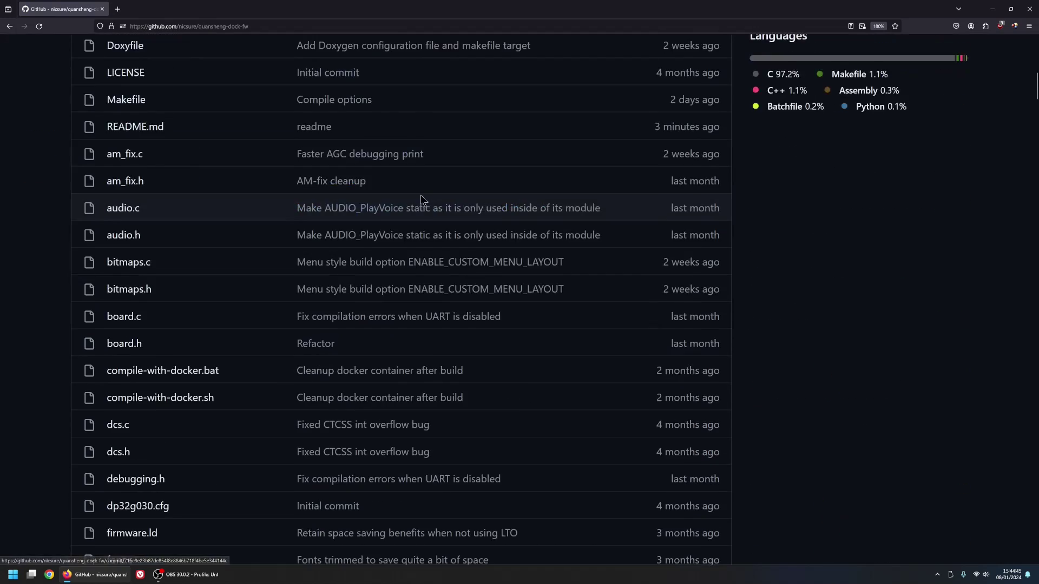
scroll(430, 216, "down", 5)
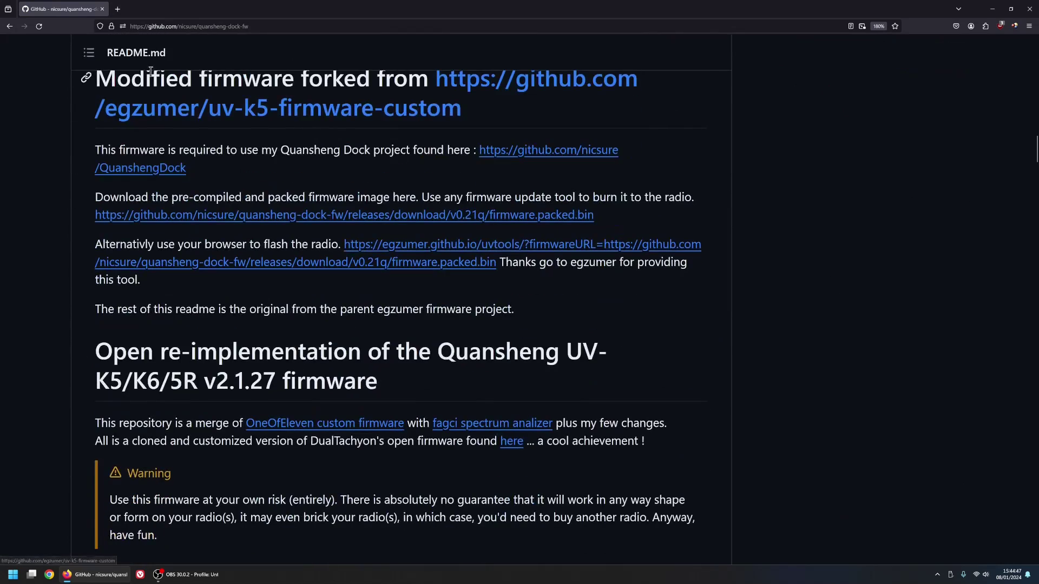
Examine the README's notes on the parent firmware project, the pre-compiled firmware download link and the browser flashing option.
scroll(108, 138, "up", 1)
left_click_drag(94, 154, 536, 390)
left_click(106, 429)
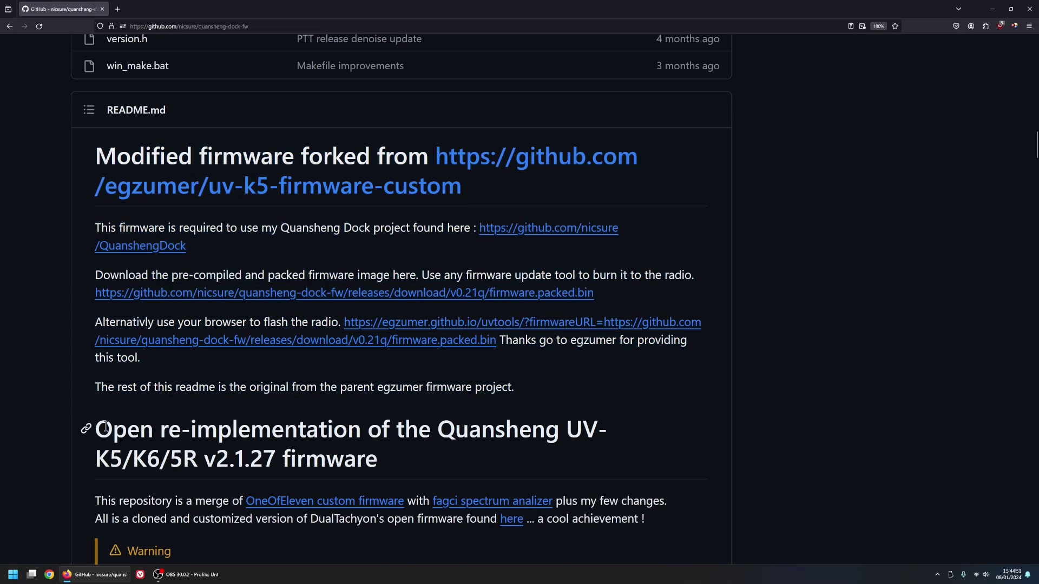
left_click_drag(106, 429, 352, 557)
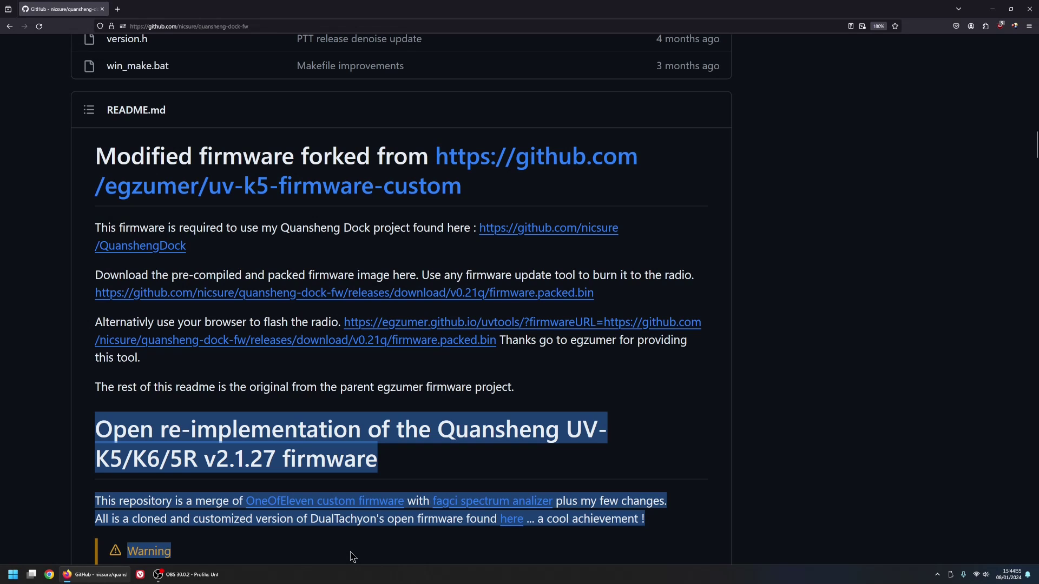
left_click_drag(352, 558, 323, 495)
left_click(323, 452)
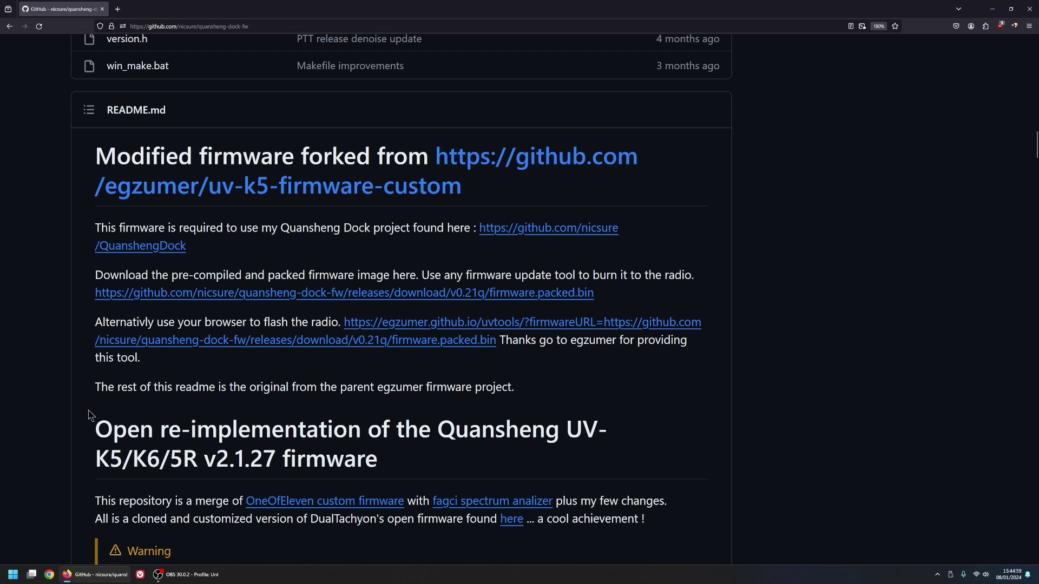
left_click_drag(95, 430, 238, 457)
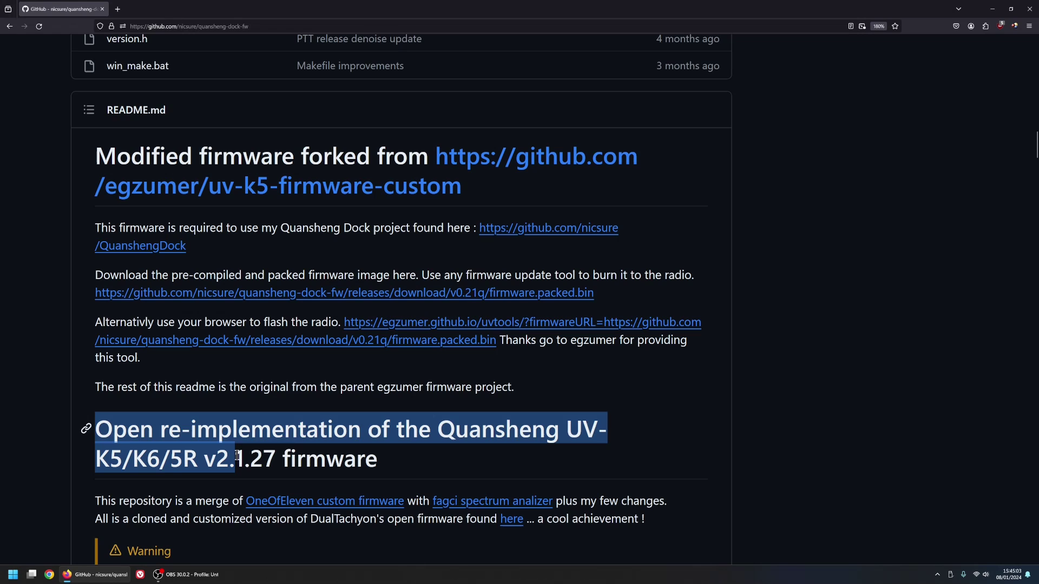
left_click(241, 437)
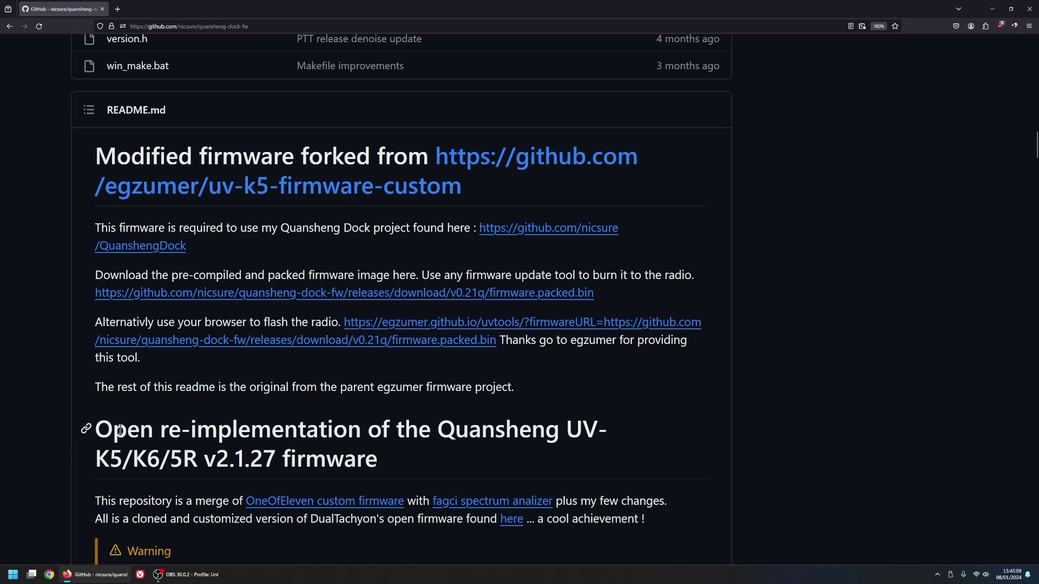
left_click_drag(97, 430, 281, 520)
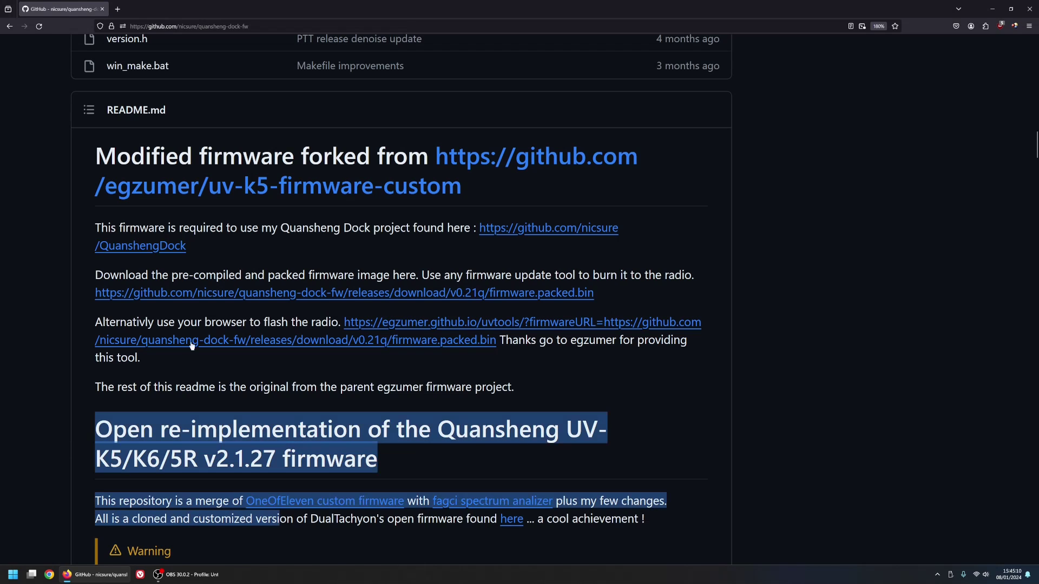
left_click(104, 157)
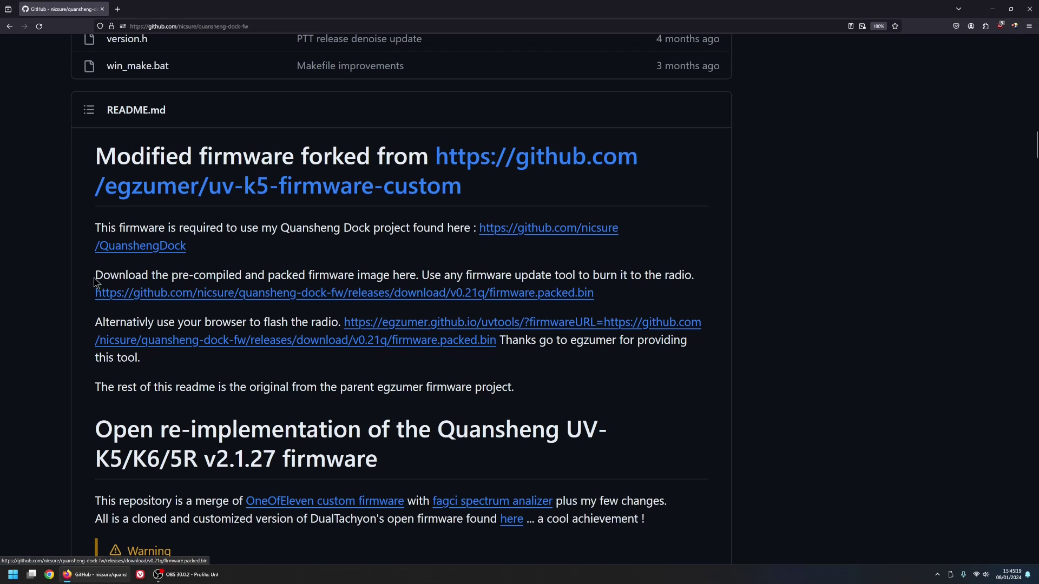
left_click_drag(97, 295, 615, 307)
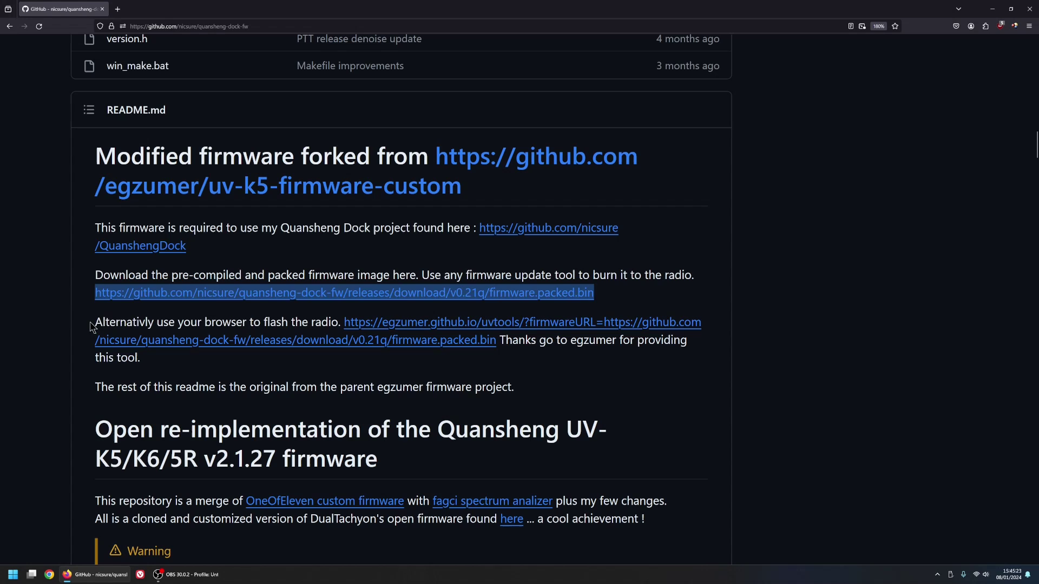
left_click_drag(91, 326, 339, 369)
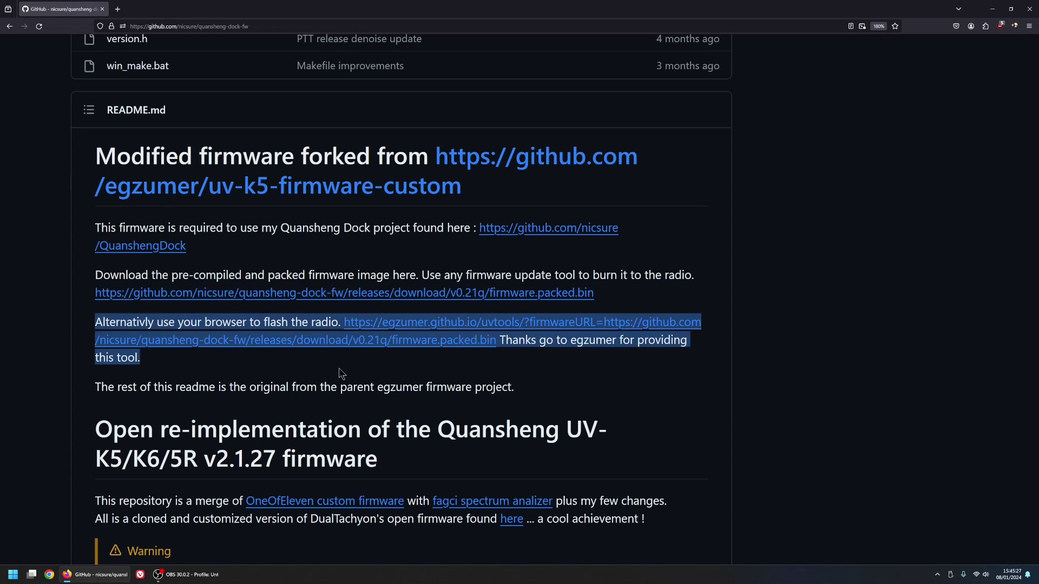
left_click(158, 349)
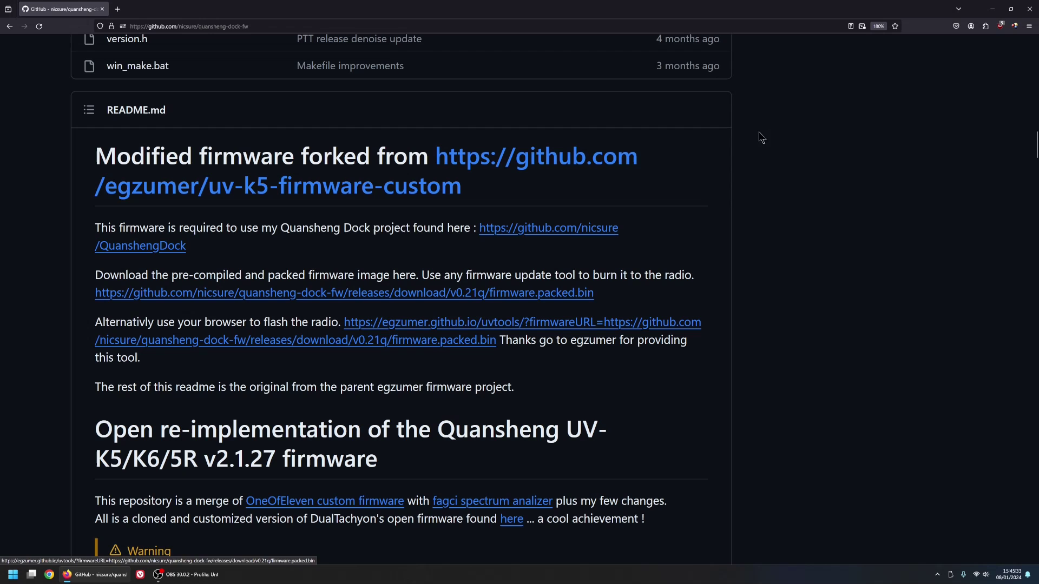
Create a desktop folder named Dock and download the pre-compiled v0.21q firmware.packed.bin from the README in Firefox into it.
left_click(993, 9)
right_click(405, 197)
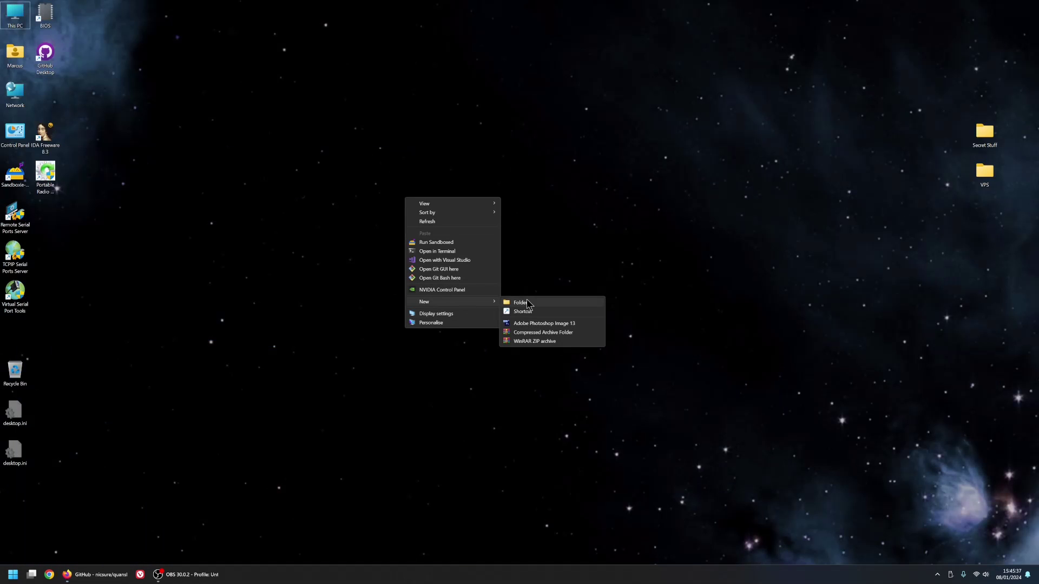
left_click(521, 302)
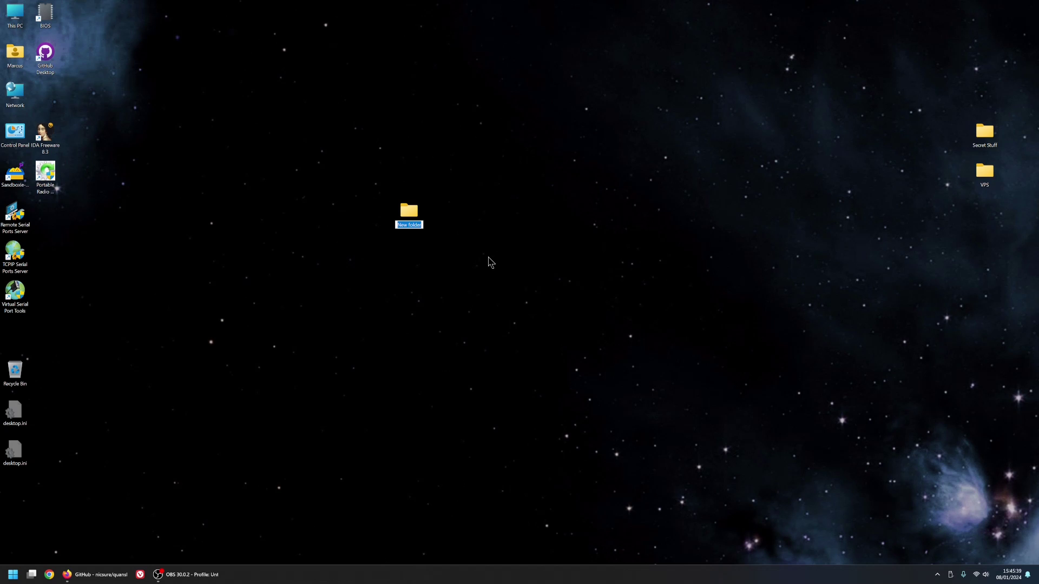
type("Dock")
key("Return")
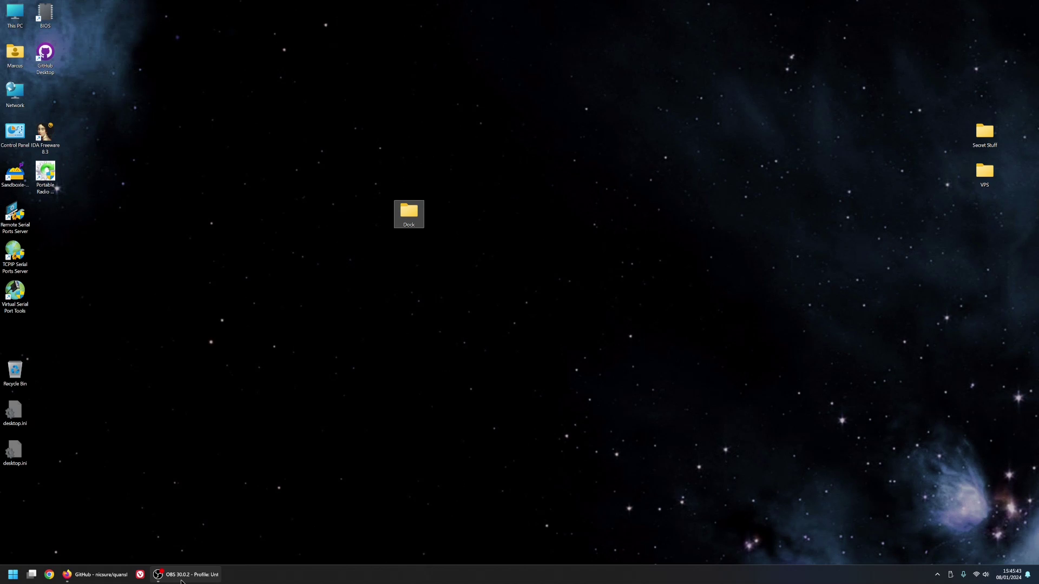
left_click(81, 575)
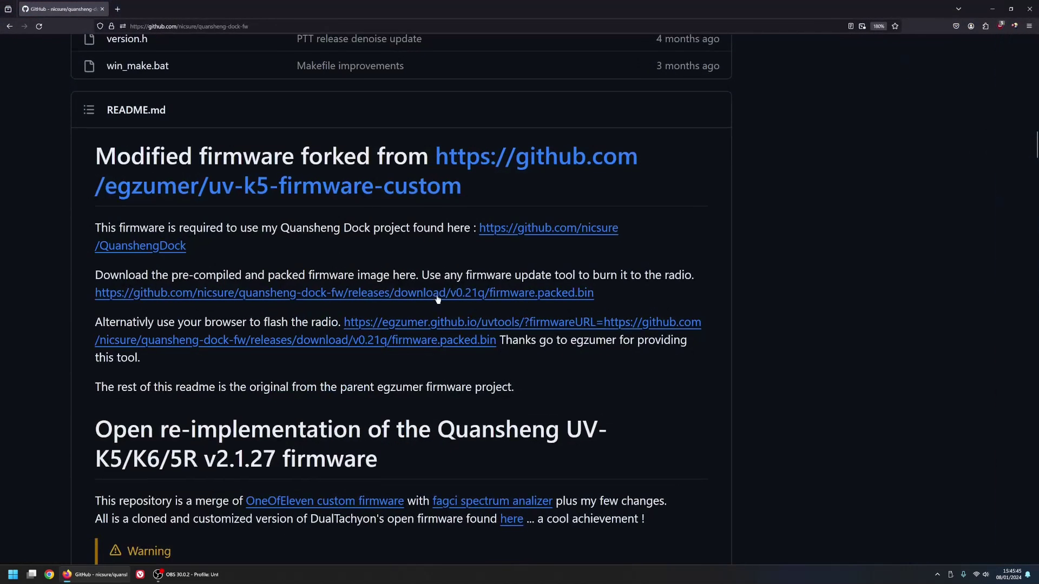
left_click(428, 295)
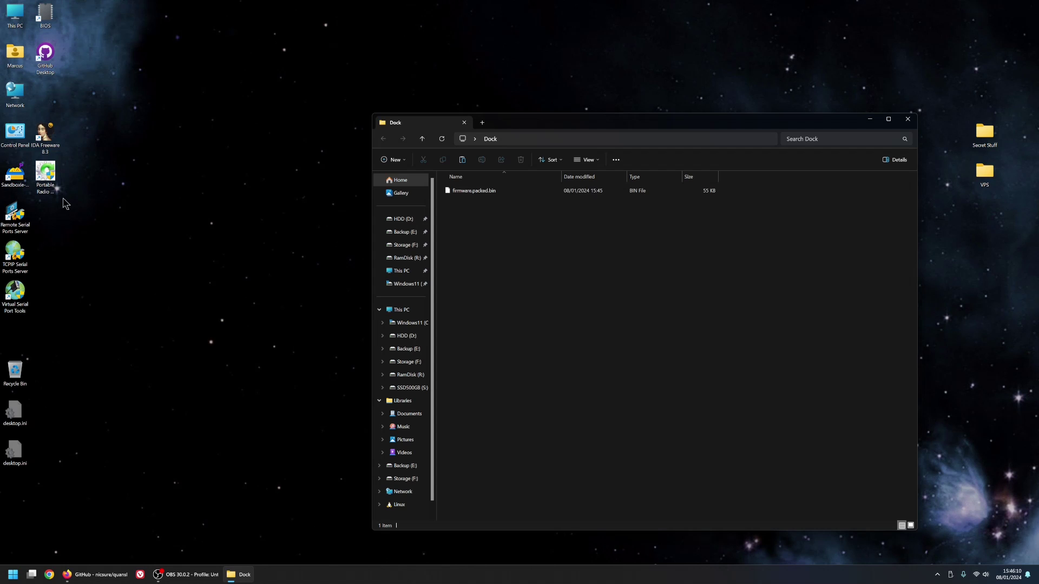
Launch the Portable radio update tools and connect to the radio on COM5.
left_click(50, 175)
double_click(46, 176)
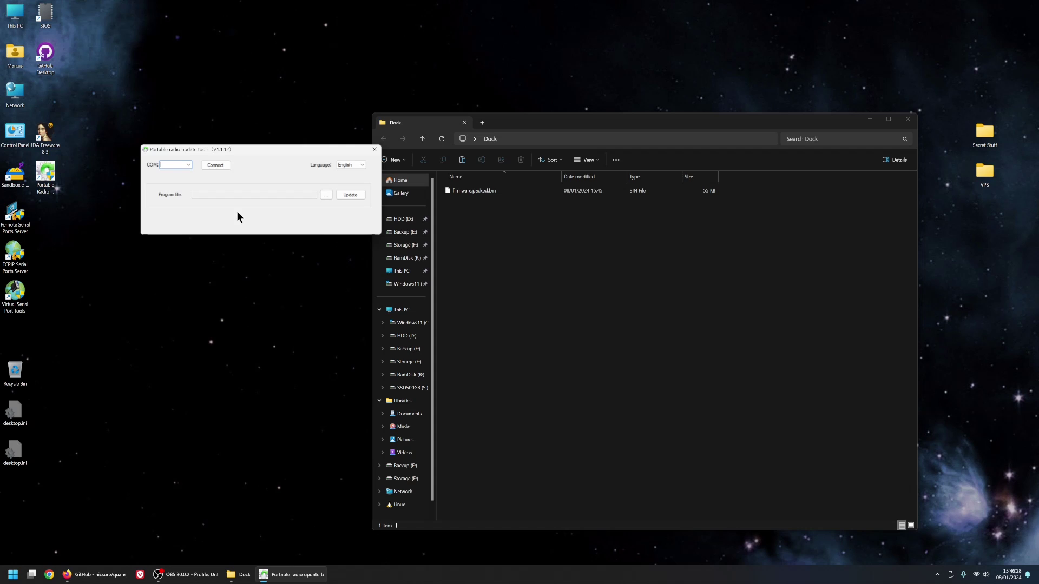
left_click(189, 164)
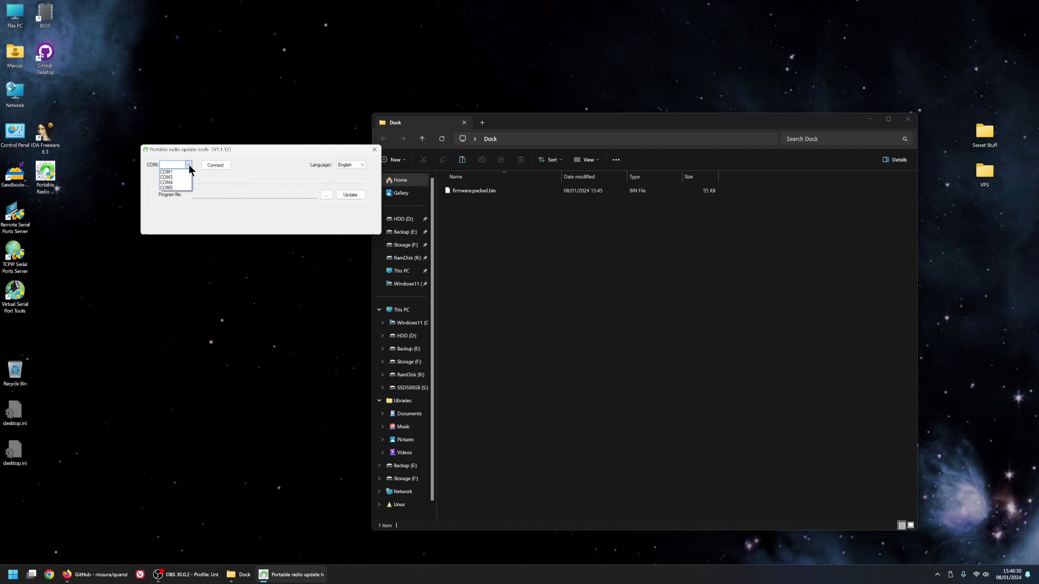
left_click(177, 188)
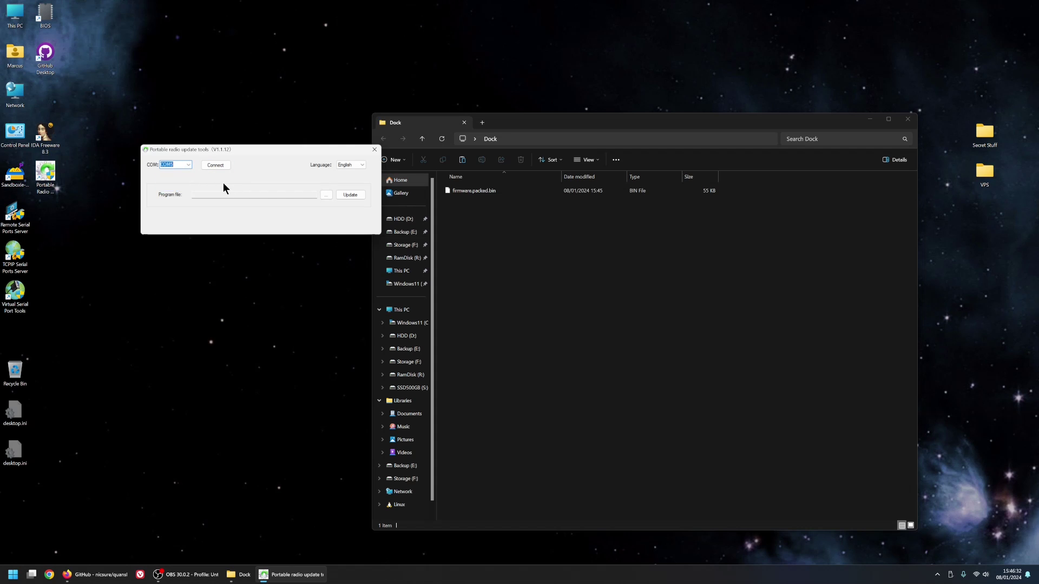
left_click(217, 165)
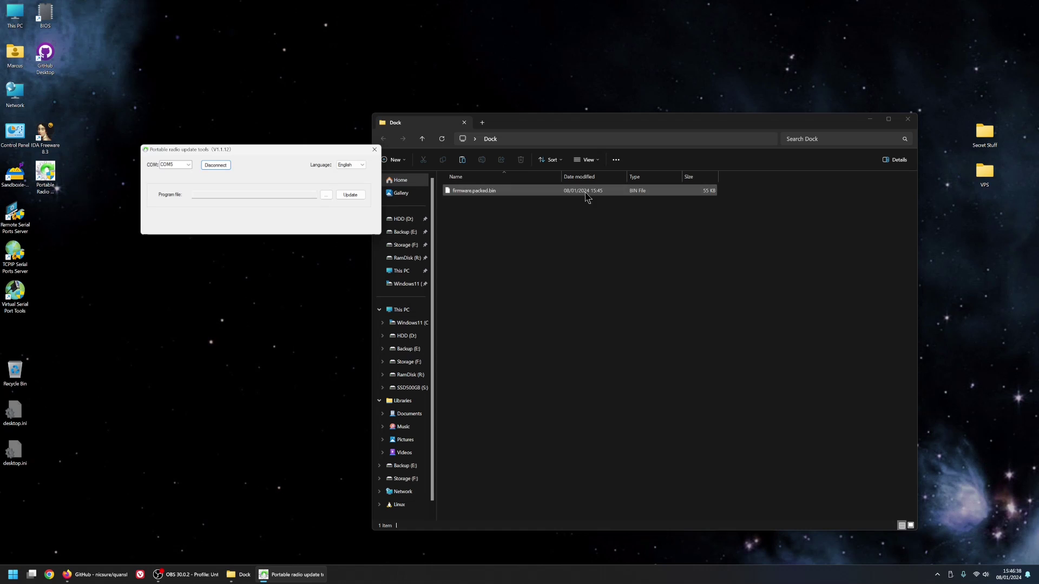
Load firmware.packed.bin from the desktop Dock folder as the program file.
left_click(325, 194)
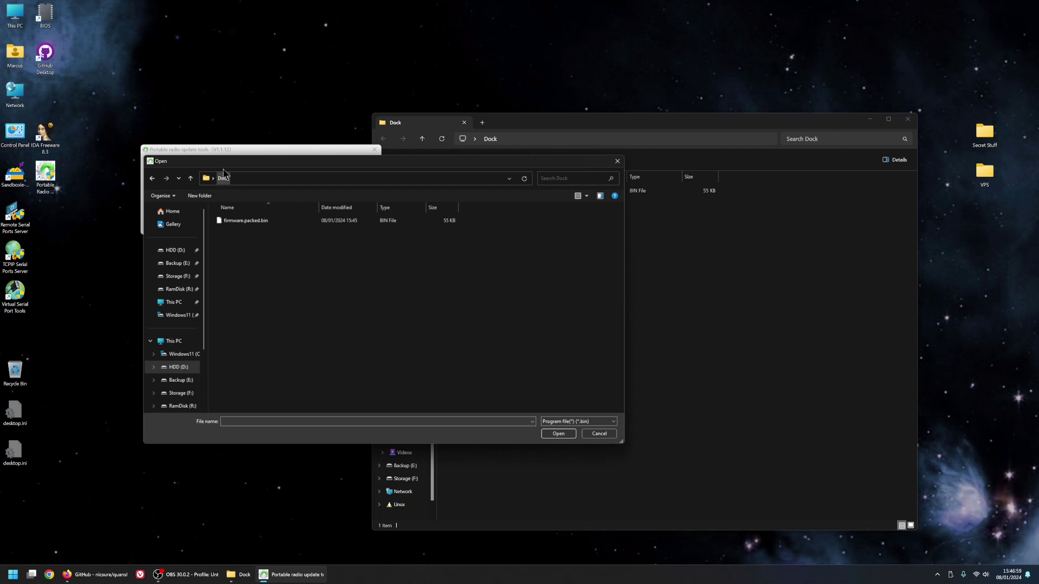
left_click(273, 180)
left_click(262, 271)
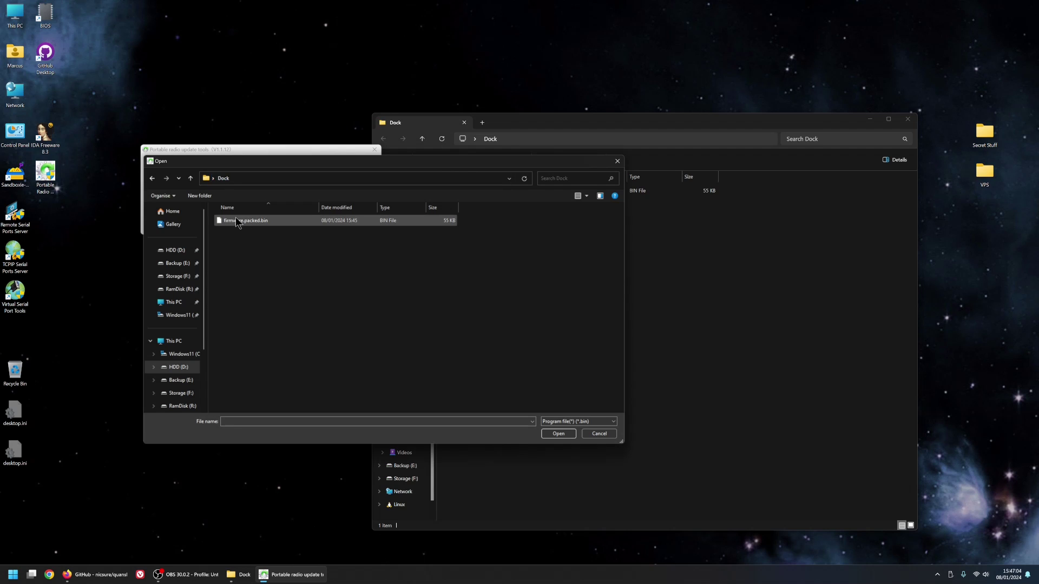
double_click(250, 222)
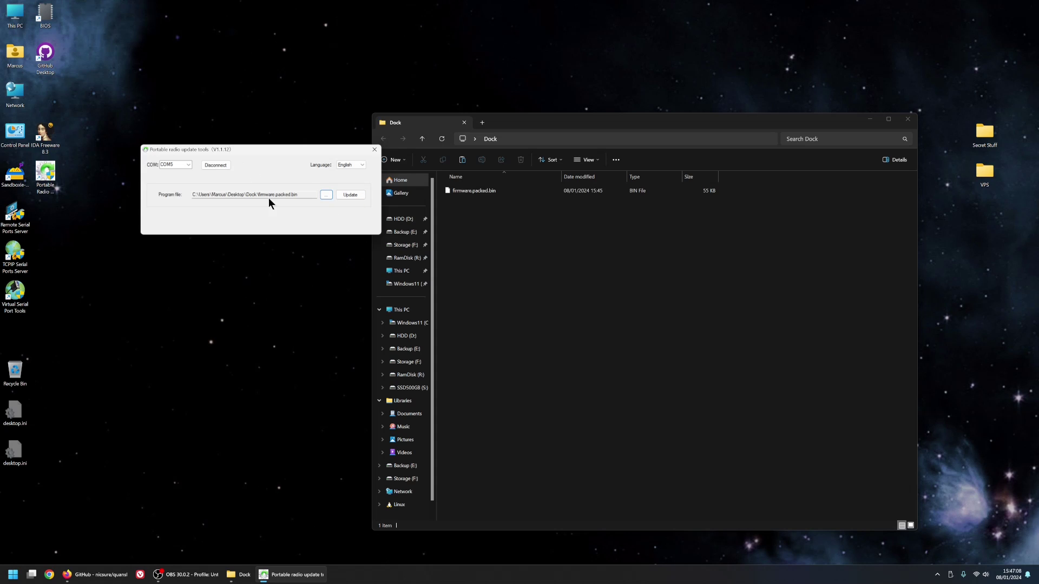
Update the radio with the loaded firmware file and close the update tool.
left_click(354, 196)
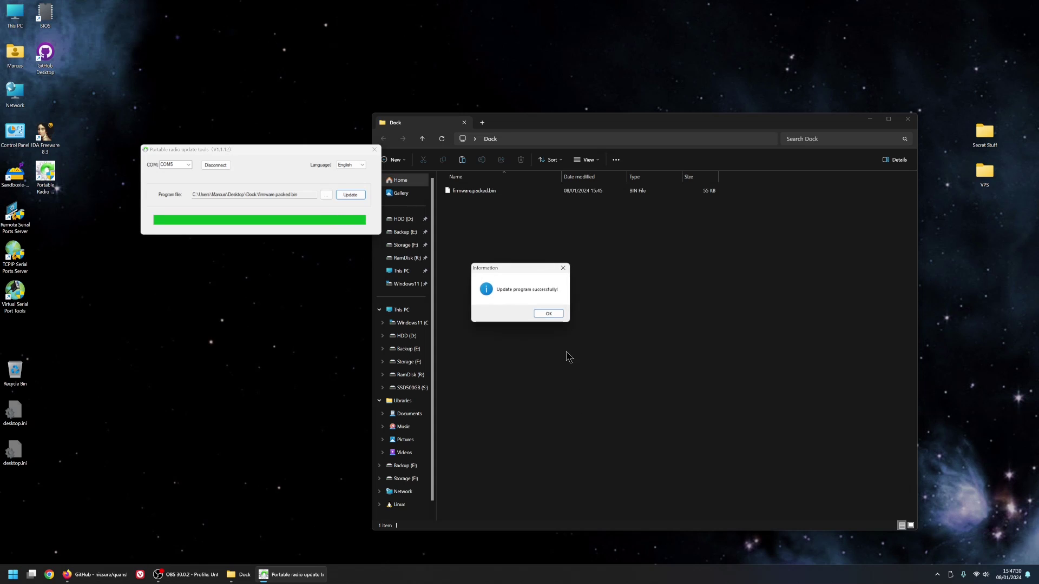
left_click(560, 314)
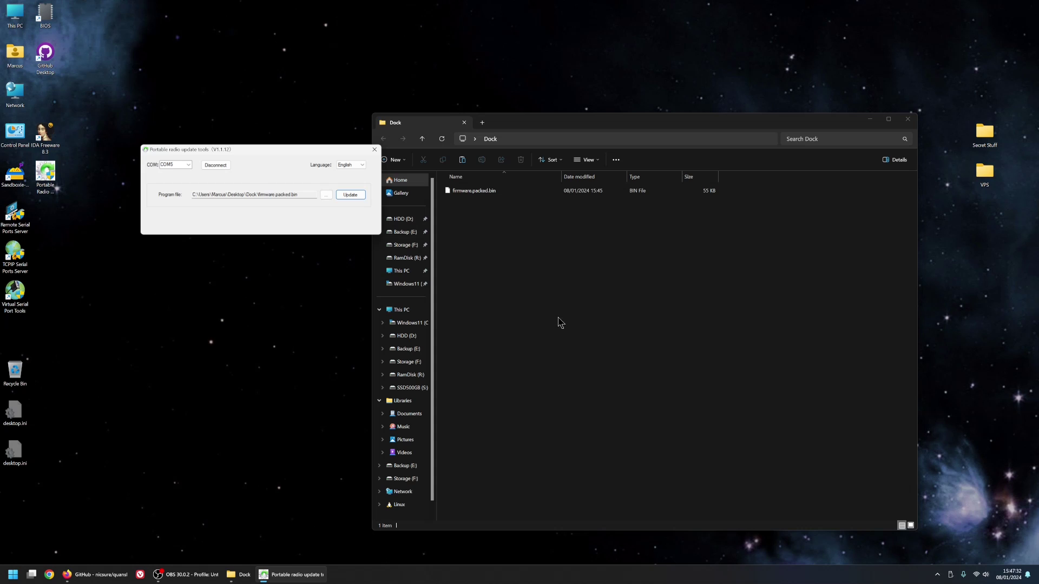
left_click(375, 150)
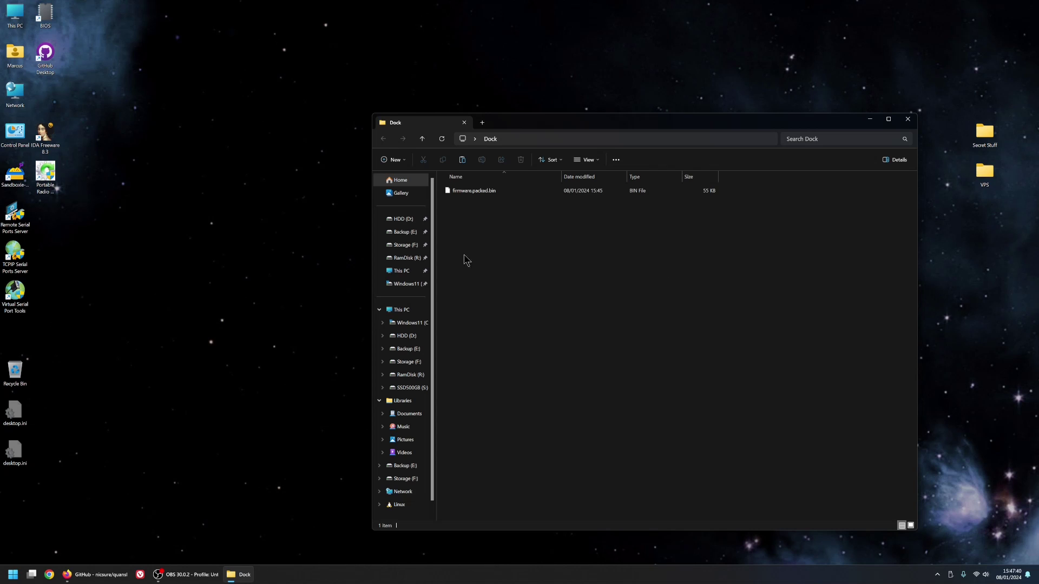
Switch to Firefox and try to flash firmware.packed.bin from the UVTools flasher page.
left_click(92, 575)
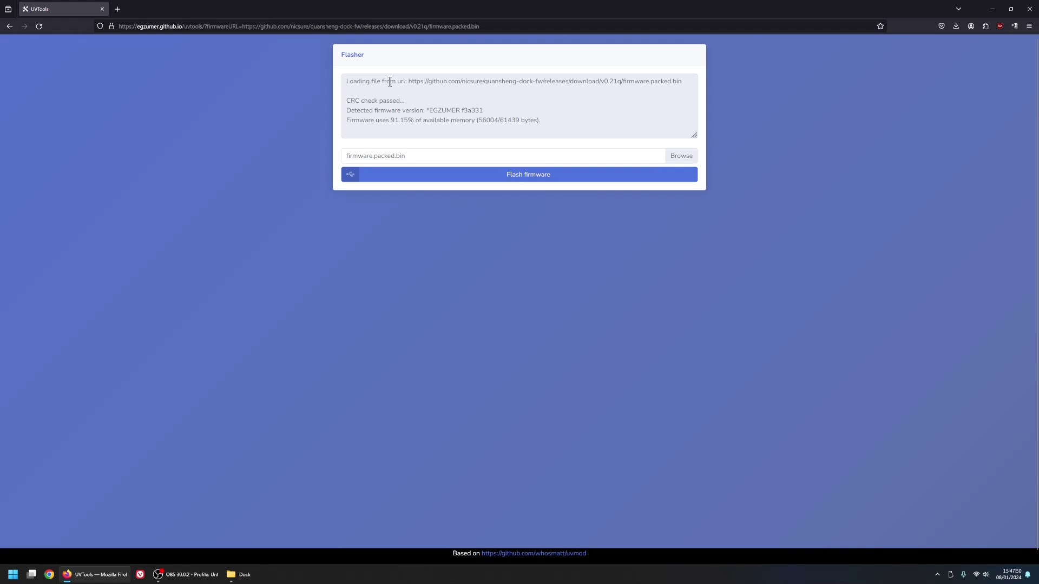
left_click(349, 175)
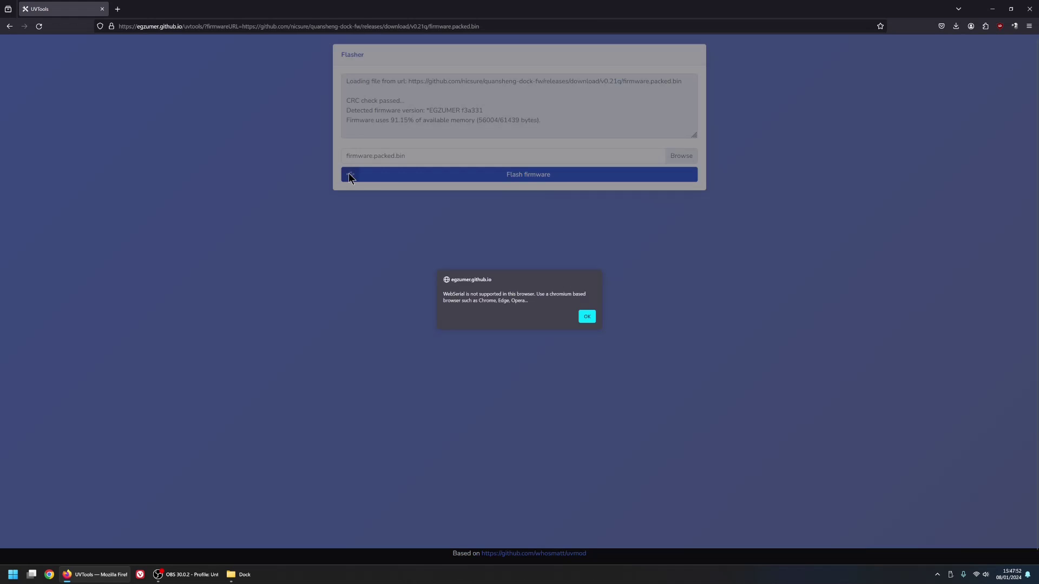
left_click(587, 318)
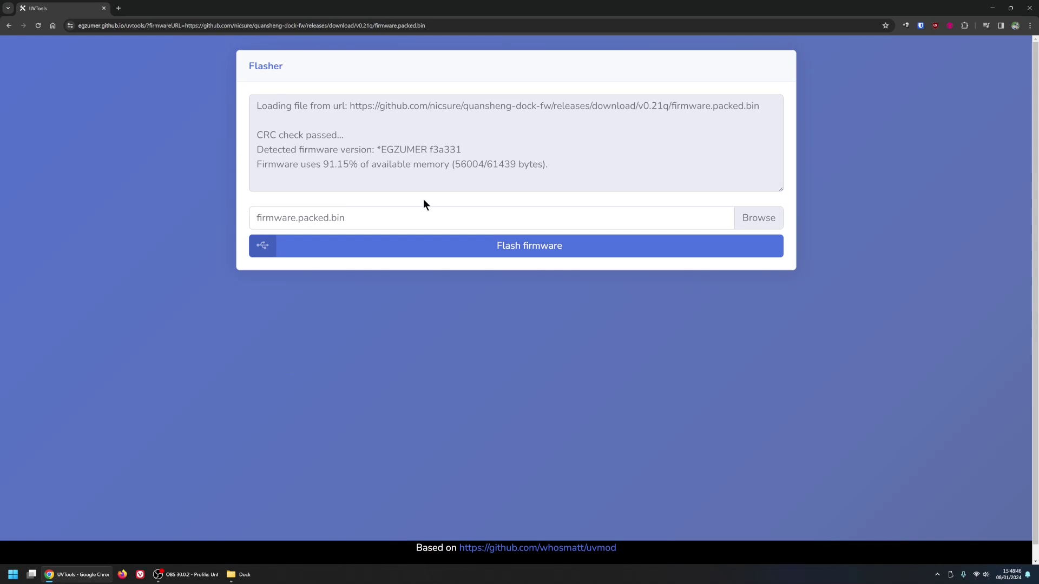
Flash firmware.packed.bin to the radio from the UVTools page in Chrome using USB-Serial Controller (COM5).
left_click(517, 251)
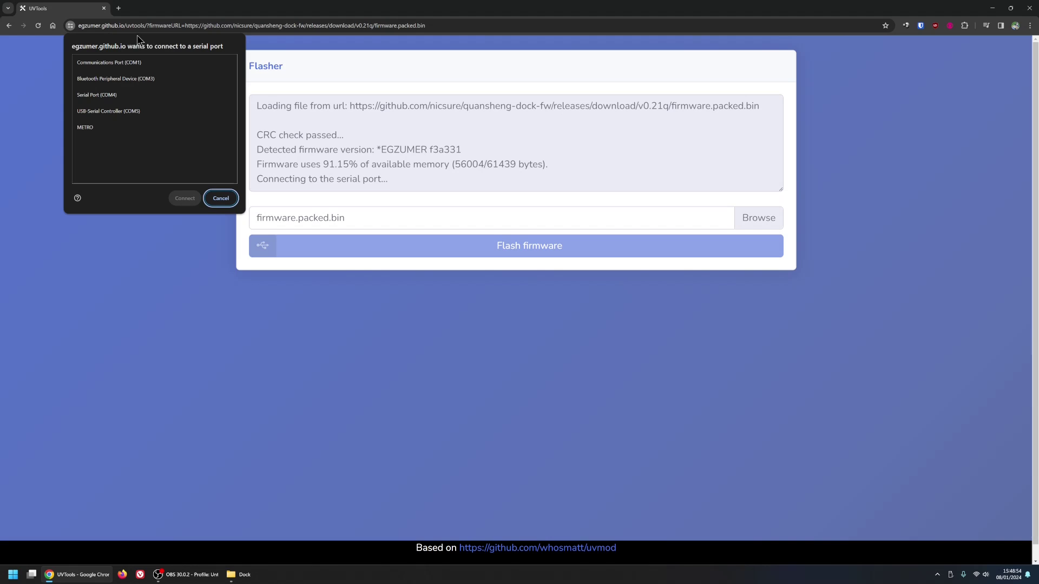
left_click(130, 113)
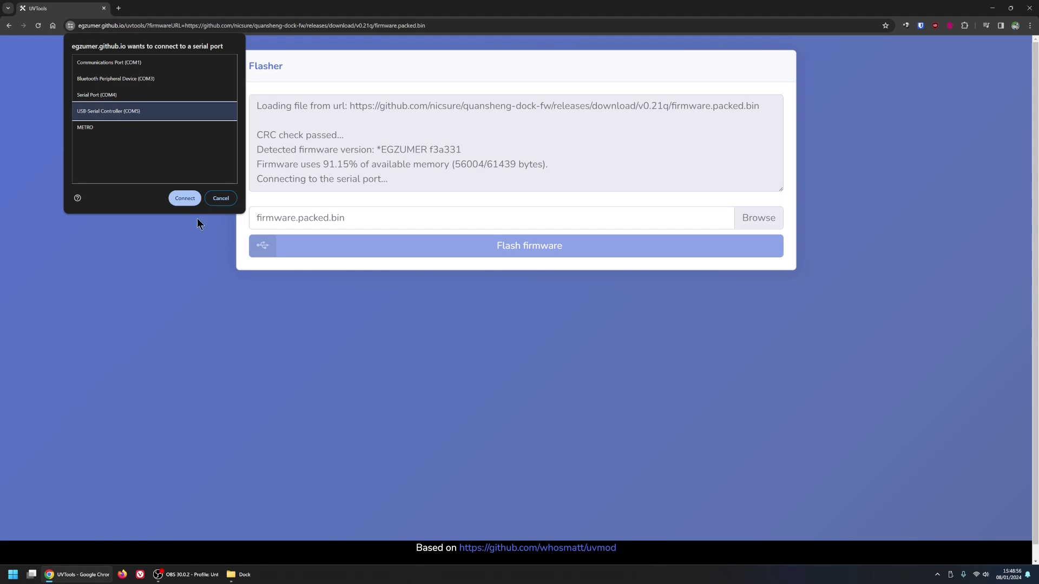
left_click(185, 198)
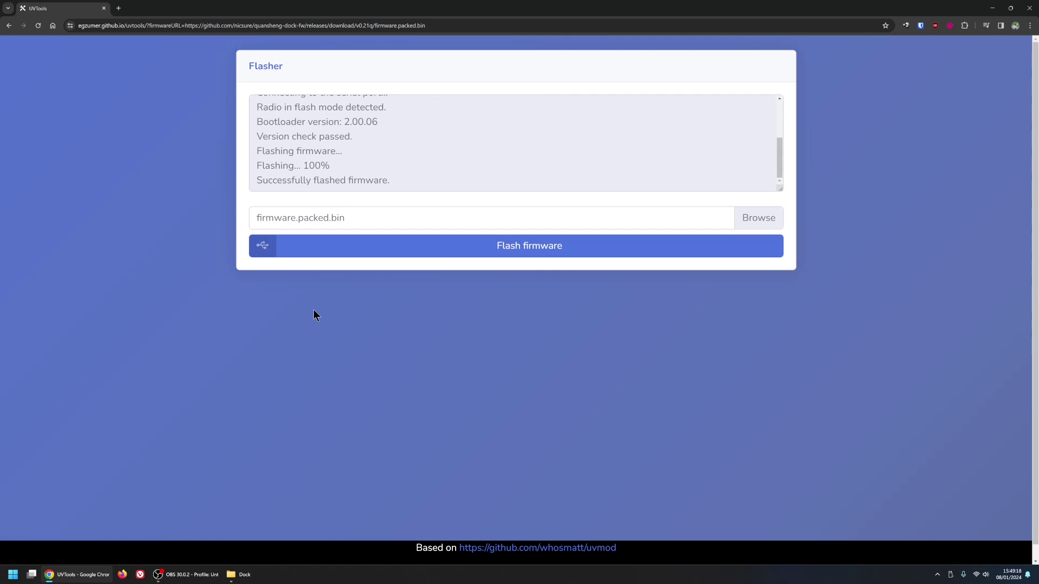
Close Chrome and open the QuanshengDock project repository linked in the firmware readme in Firefox.
left_click(1029, 9)
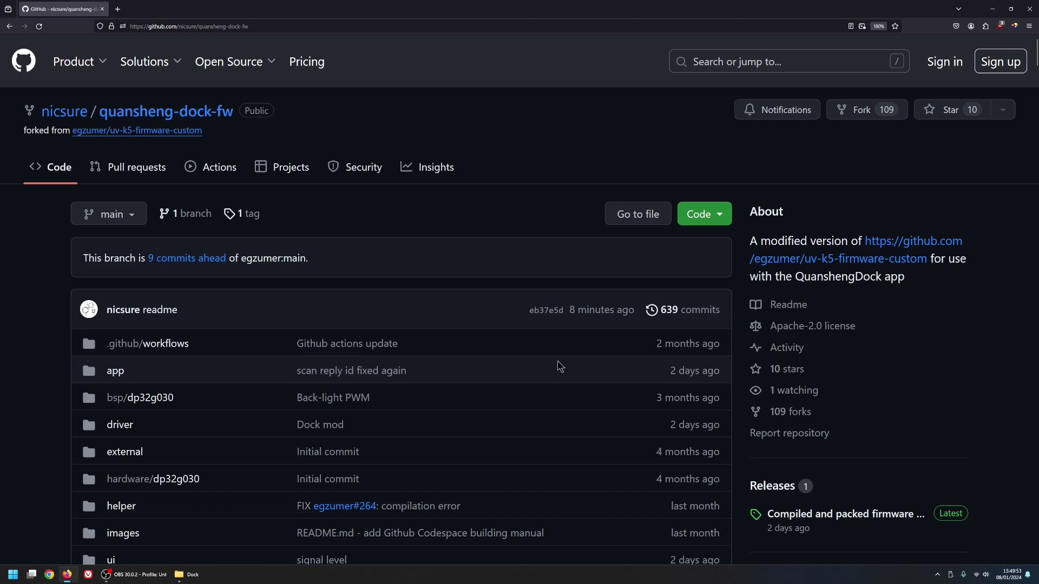
scroll(481, 186, "down", 10)
scroll(481, 185, "down", 15)
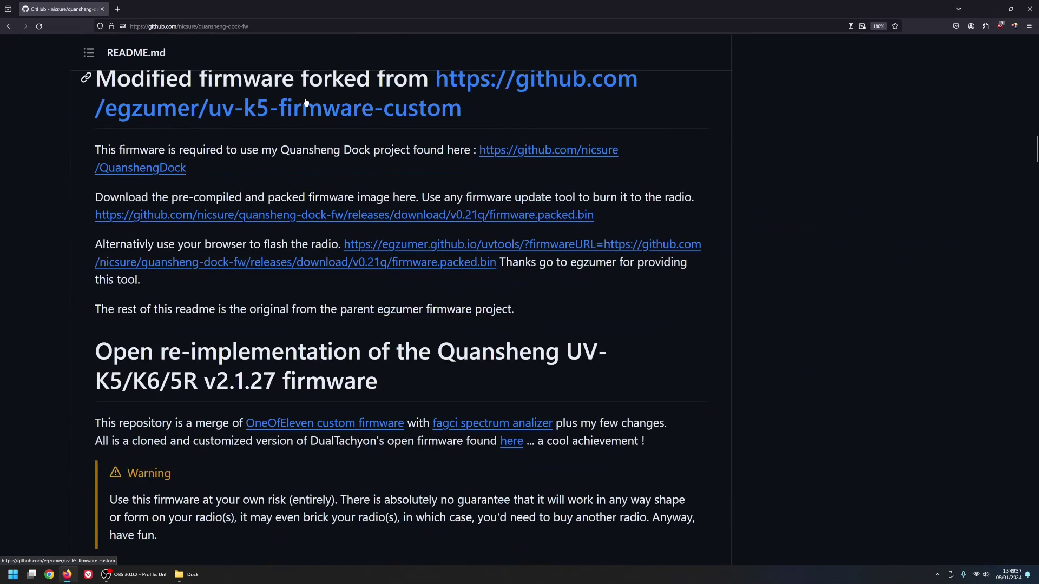
left_click(142, 175)
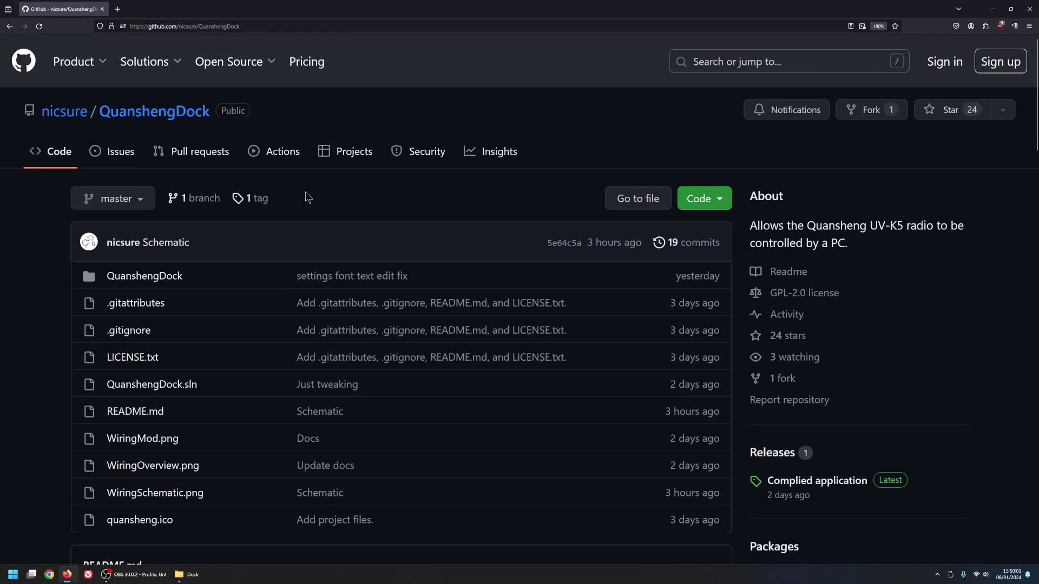
Download the pre-compiled quanshengdock.zip release from the project readme and show the downloaded file in its folder.
scroll(260, 231, "down", 3)
scroll(250, 238, "down", 1)
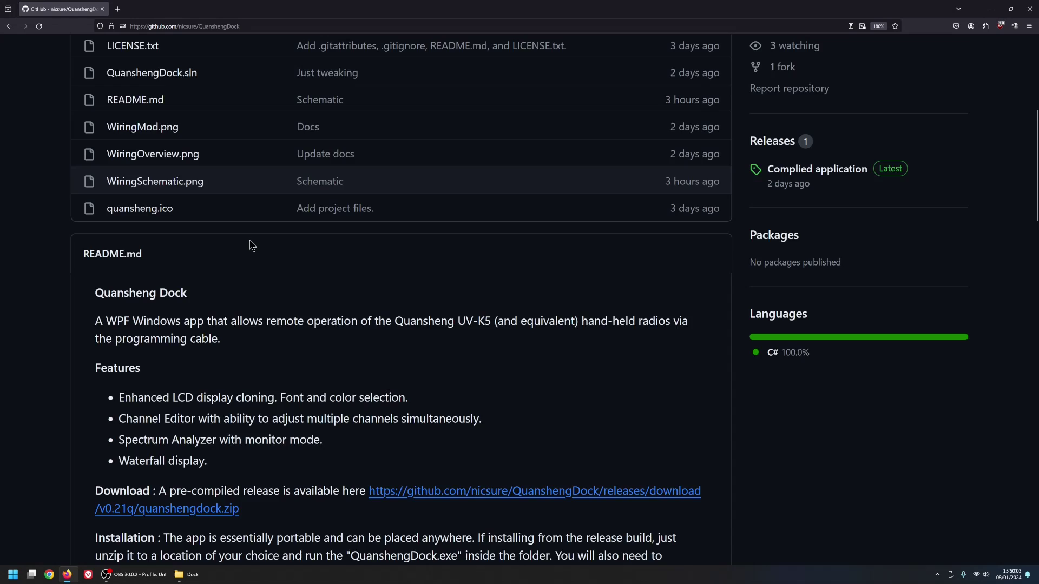
scroll(250, 241, "up", 5)
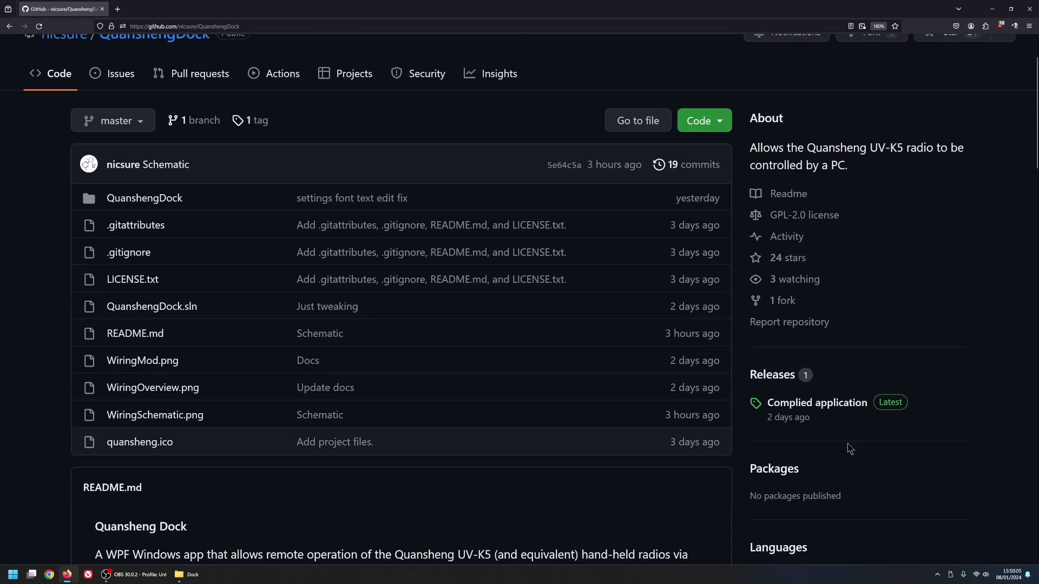
scroll(447, 359, "down", 10)
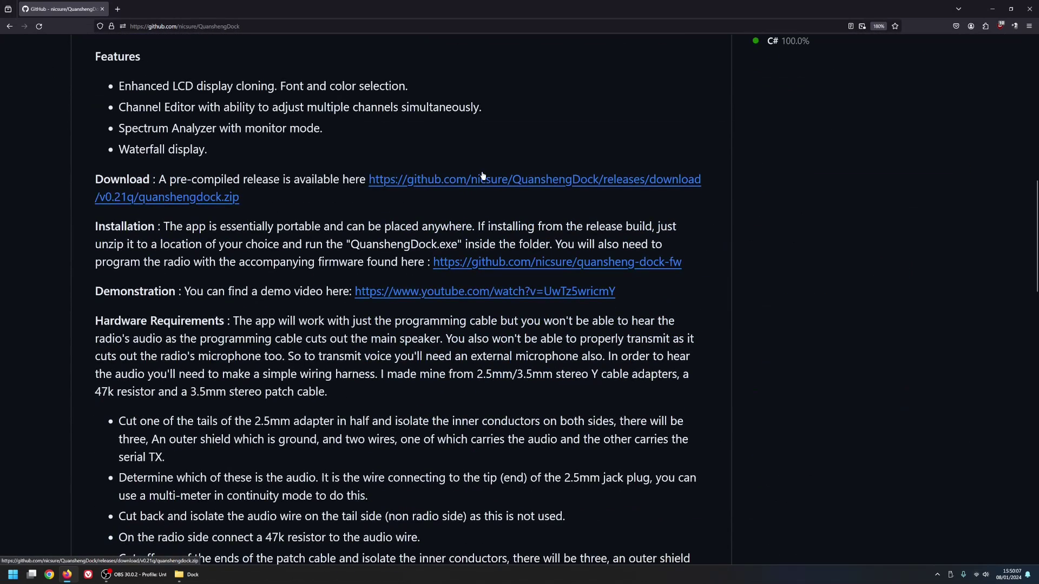
left_click(482, 180)
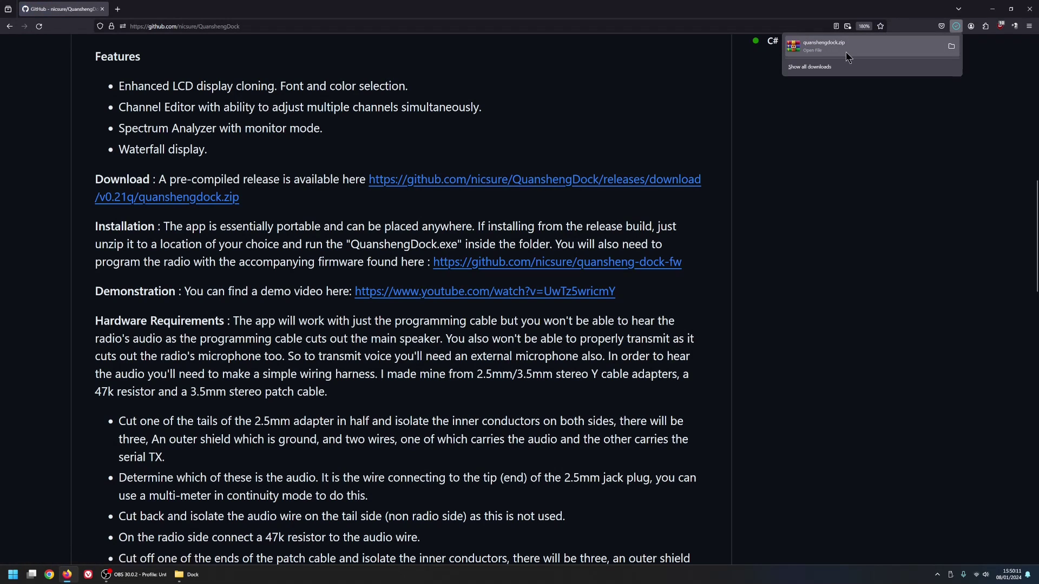
left_click(951, 47)
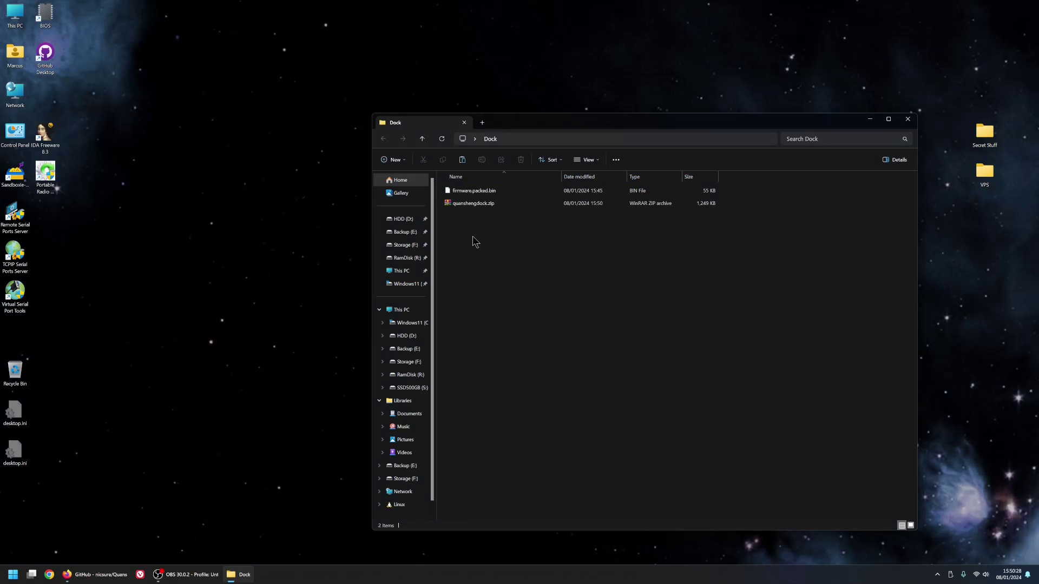
Extract quanshengdock.zip into its own quanshengdock folder and open that folder.
right_click(467, 205)
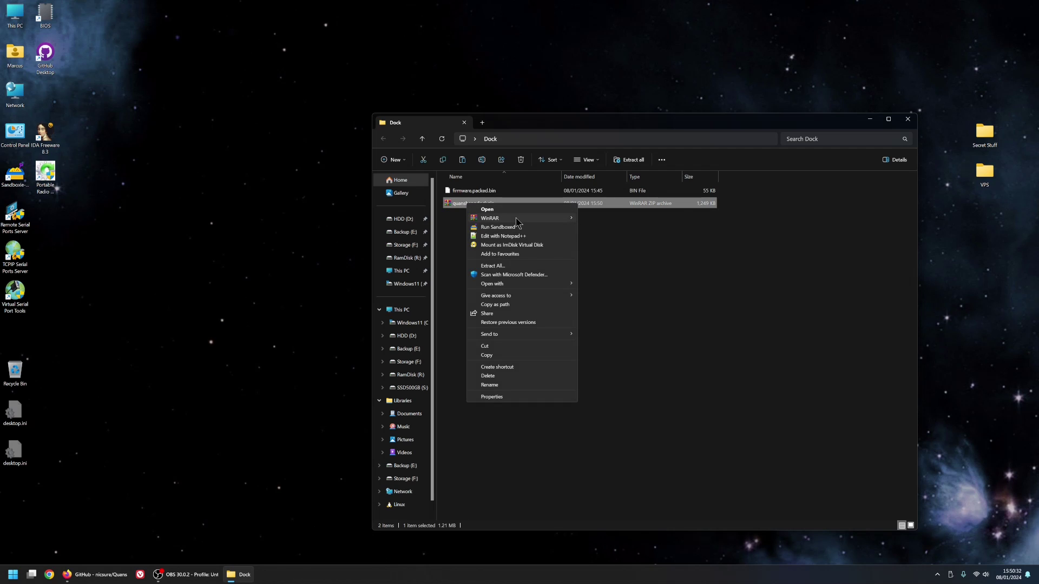
mouse_move(543, 218)
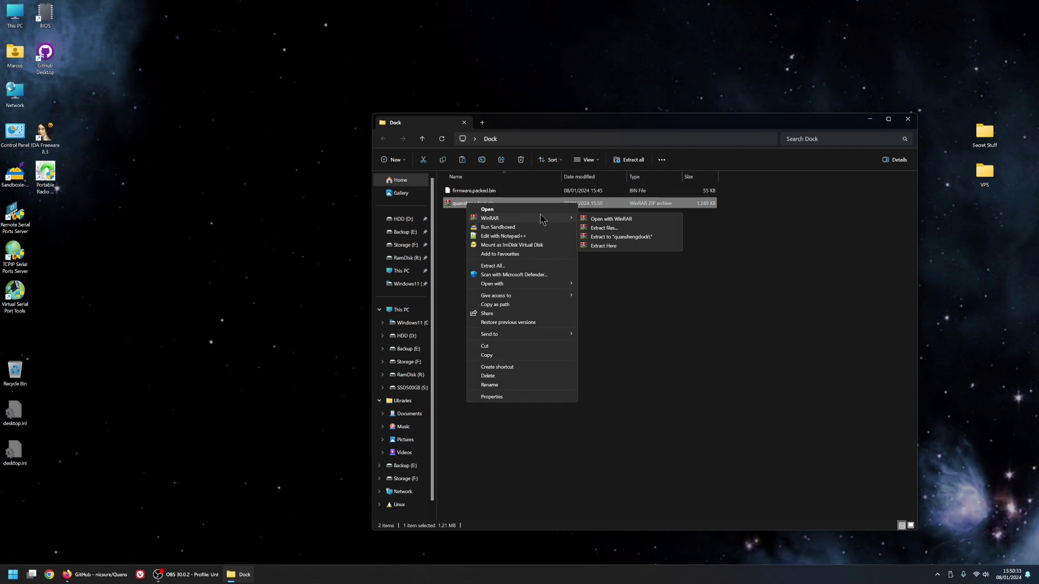
left_click(629, 238)
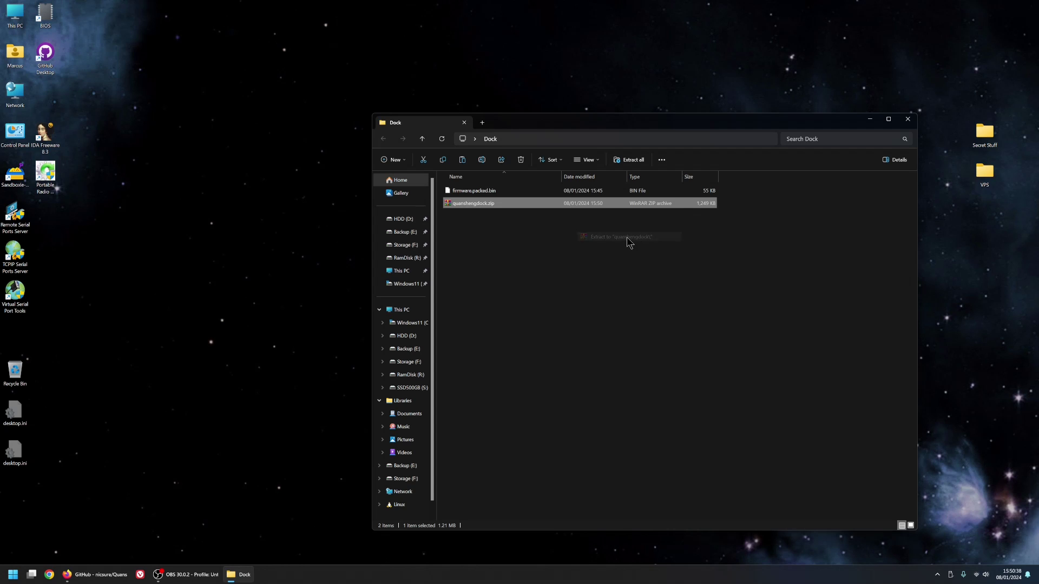
left_click(506, 261)
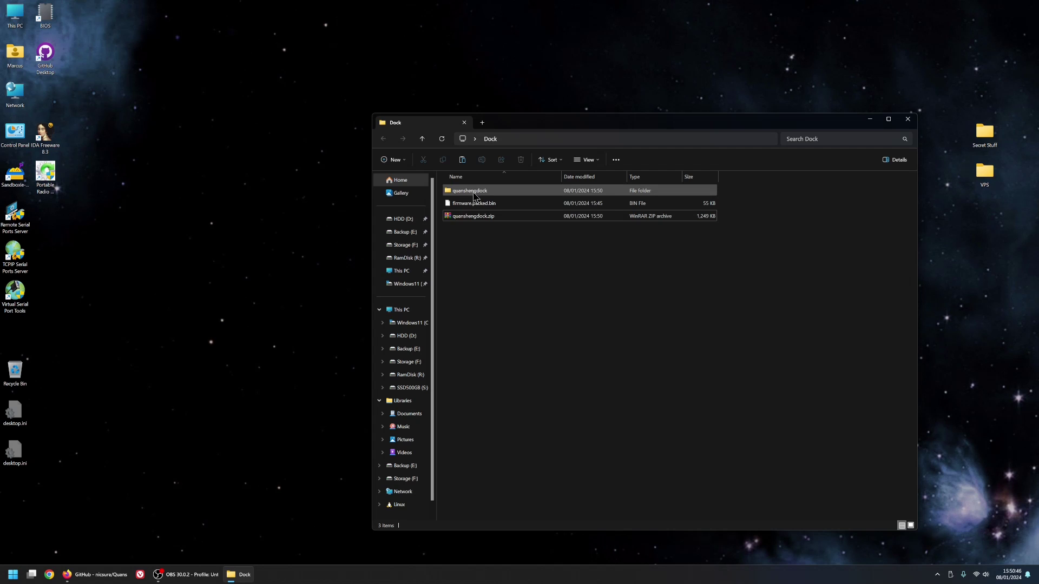
double_click(472, 192)
Find QuanshengDock.exe in the extracted folder and launch it.
scroll(518, 255, "down", 3)
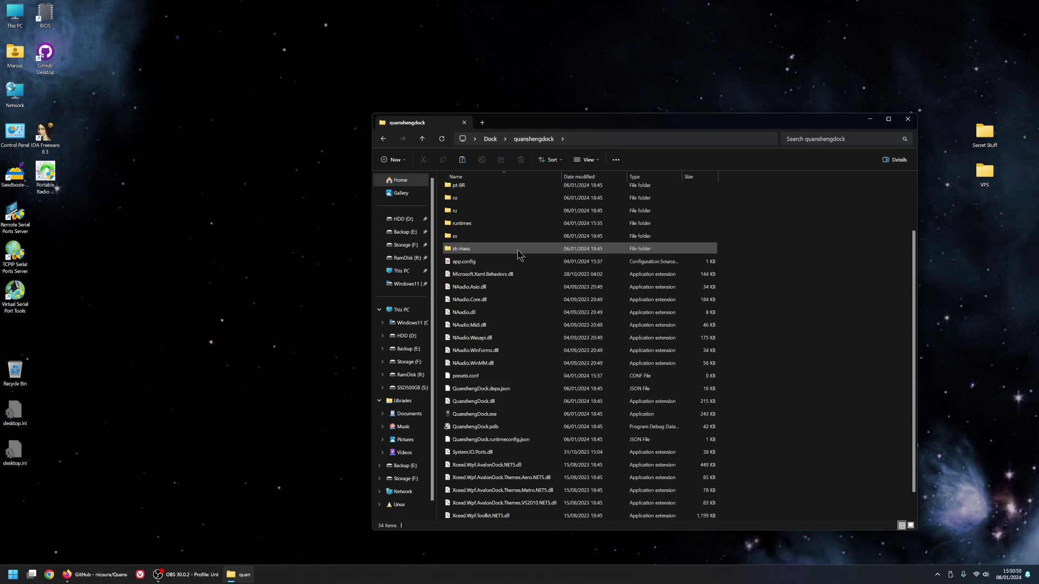
left_click(452, 417)
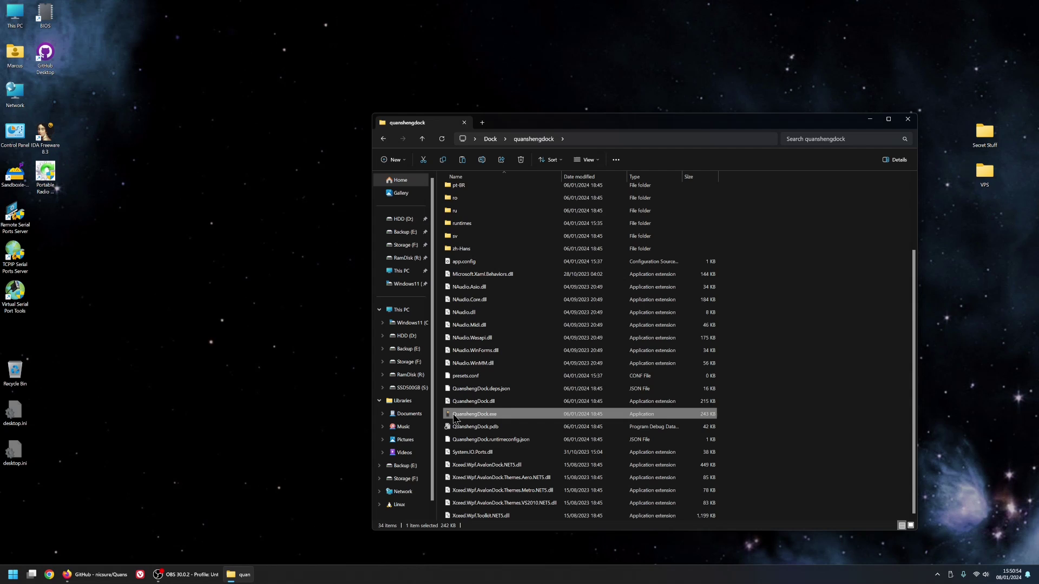
key("F2")
key("ctrl+a")
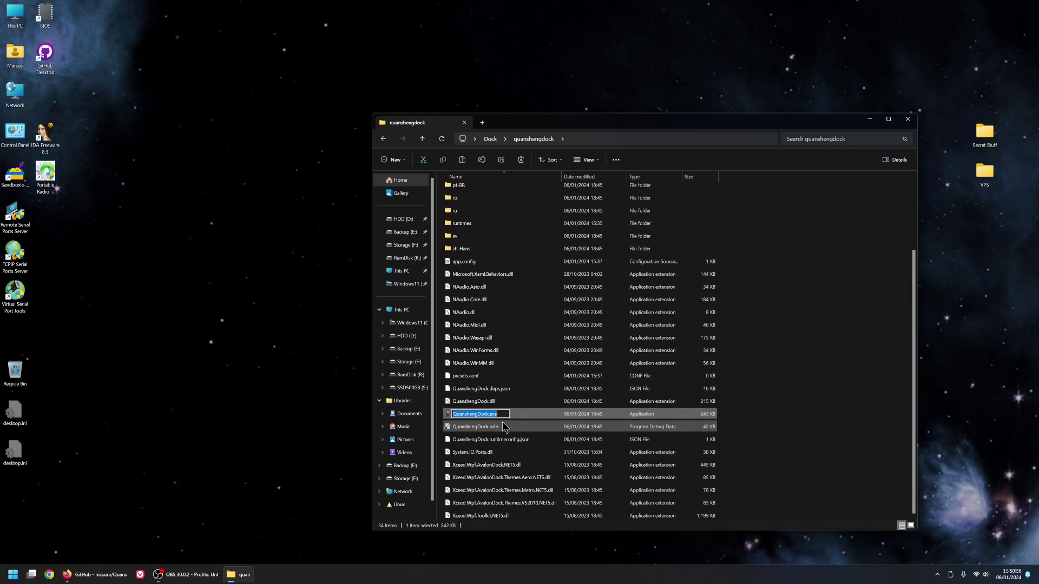
left_click(486, 428)
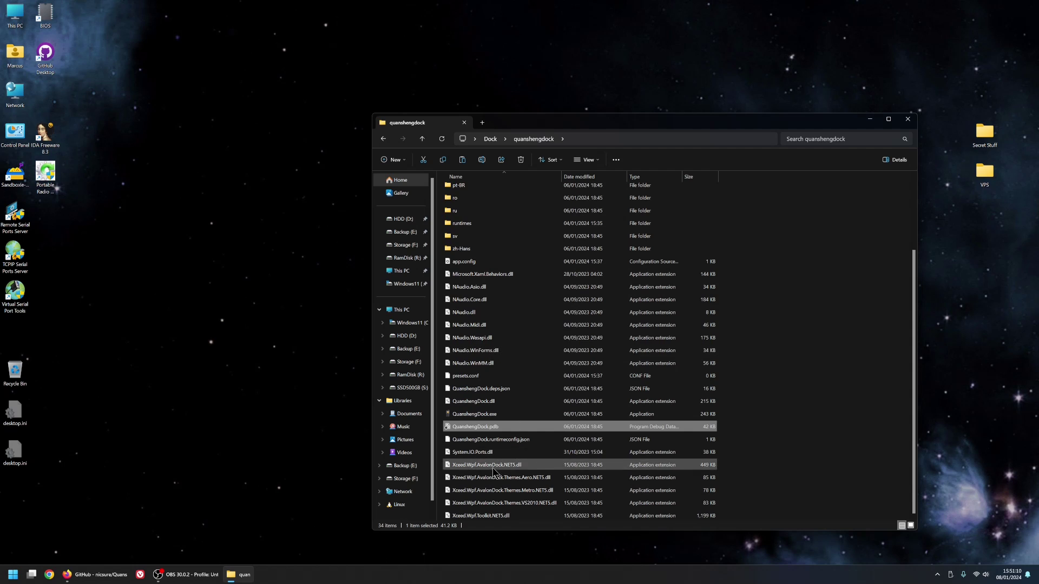
left_click(481, 452)
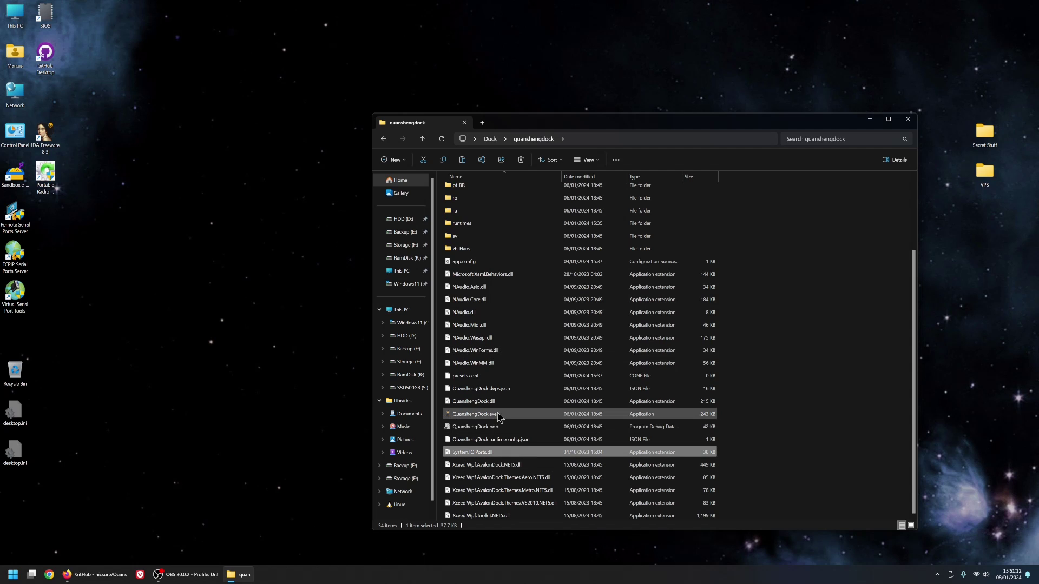
left_click(449, 426)
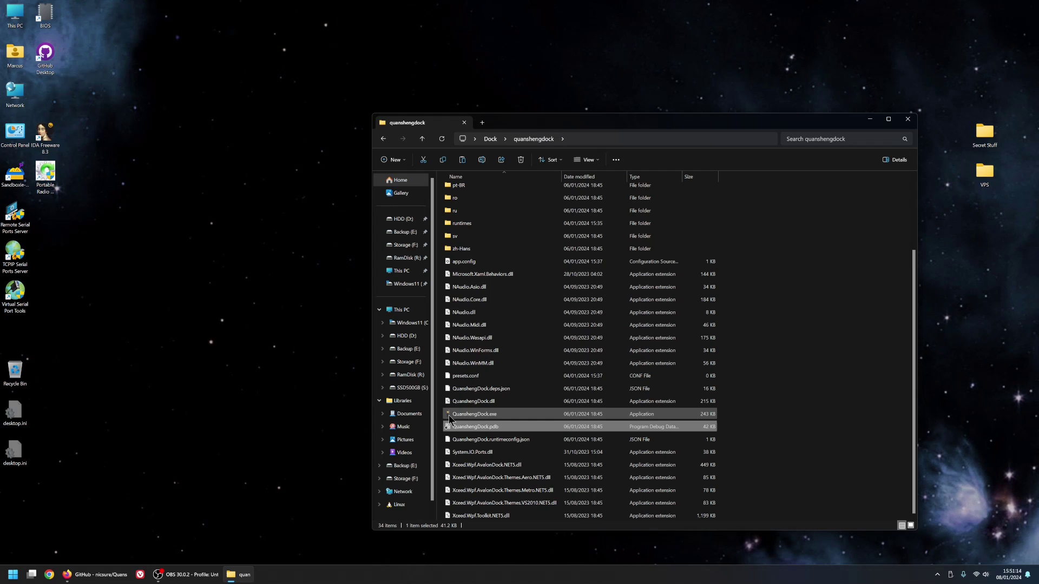
left_click(450, 416)
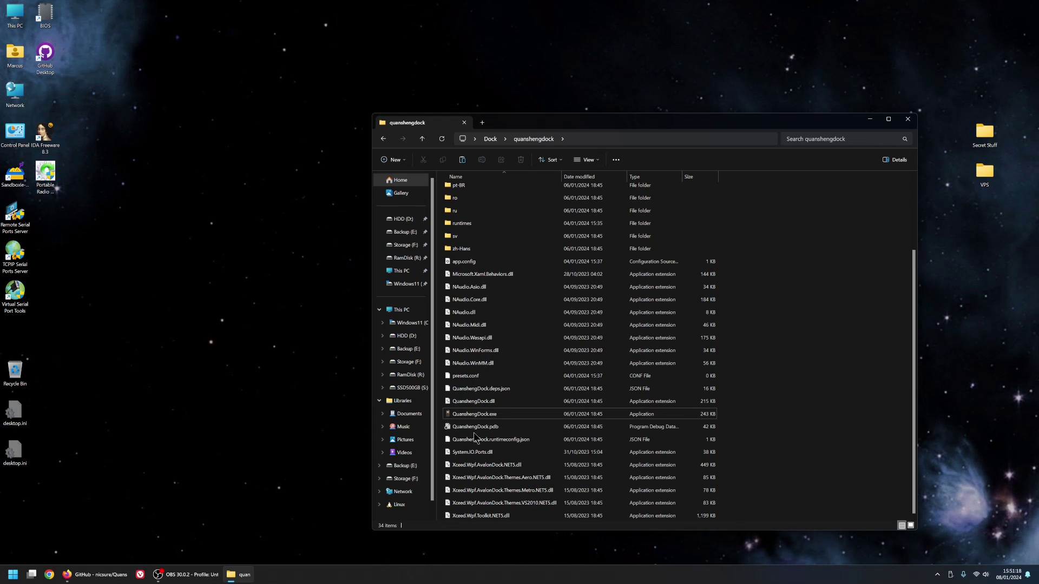
left_click(474, 419)
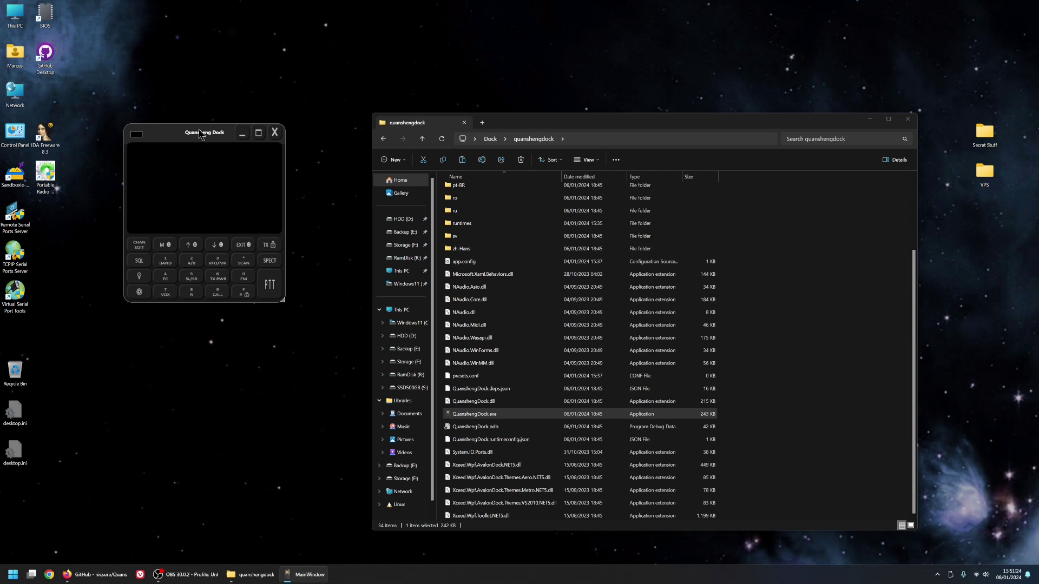
Set the serial port to COM5 in the Quansheng Dock settings and close the settings window.
left_click_drag(187, 140, 227, 188)
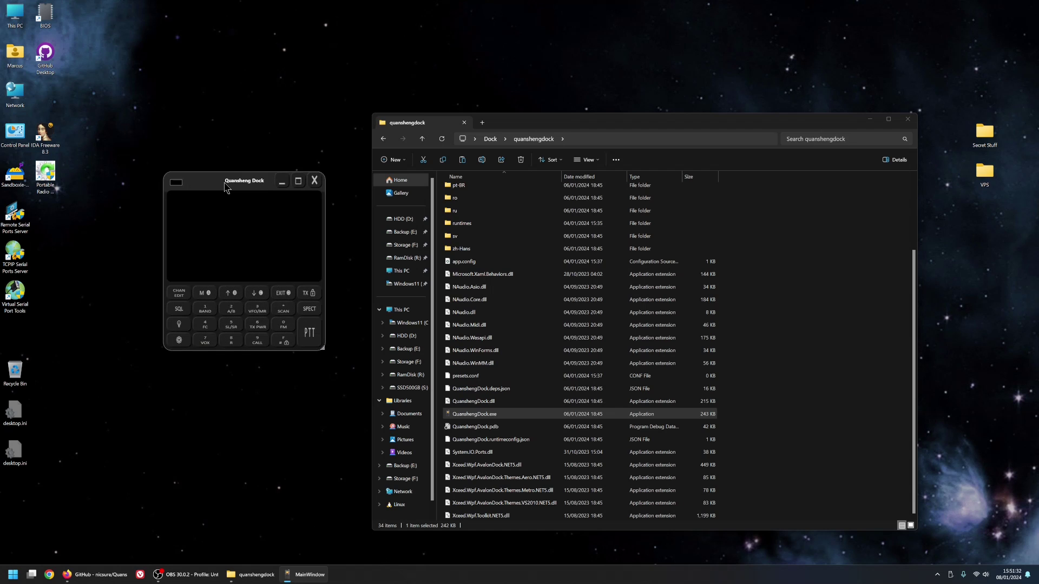
left_click(179, 341)
left_click_drag(73, 17, 427, 180)
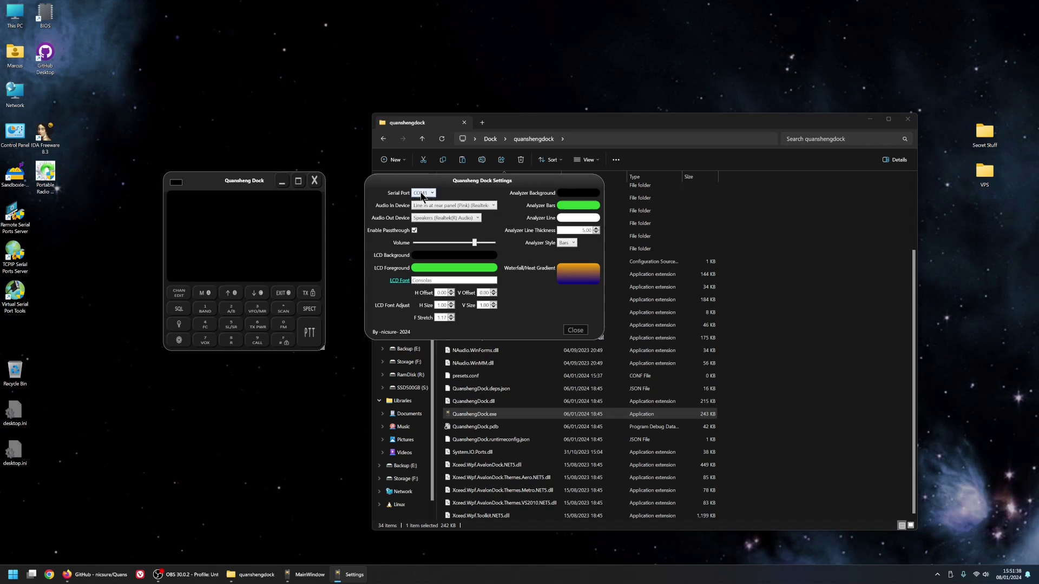
left_click(423, 194)
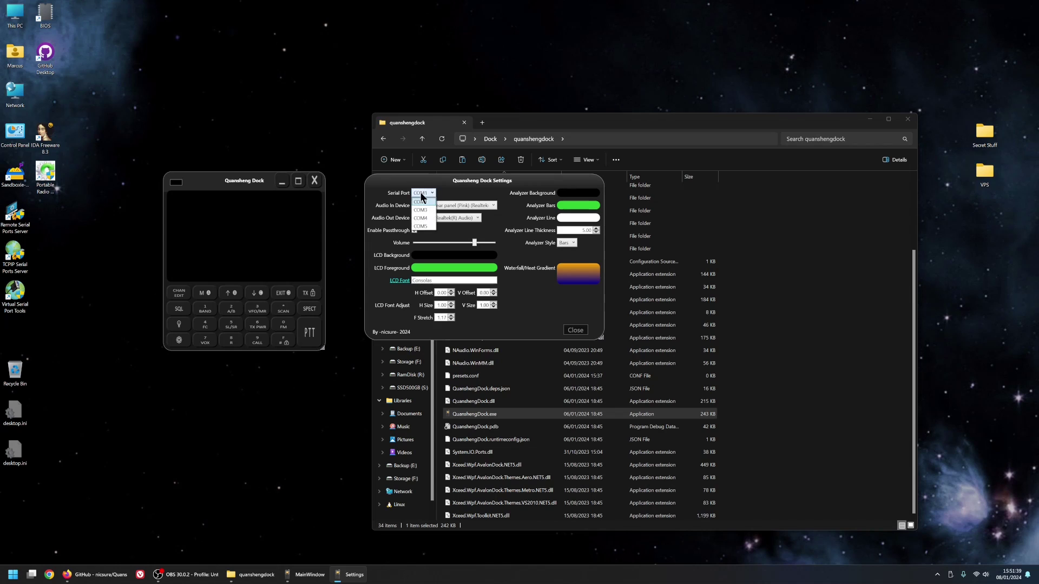
left_click(423, 226)
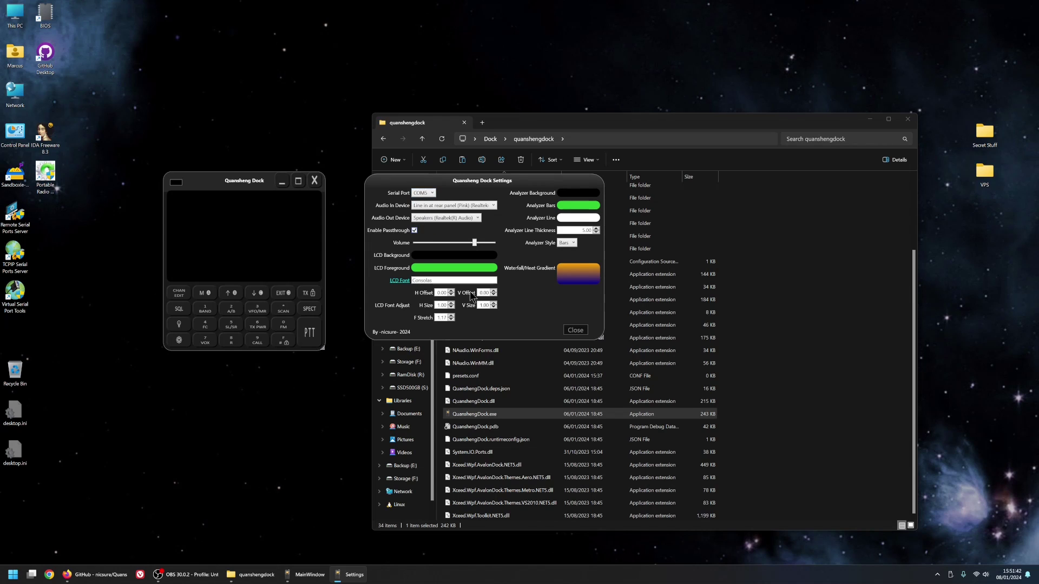
left_click(576, 331)
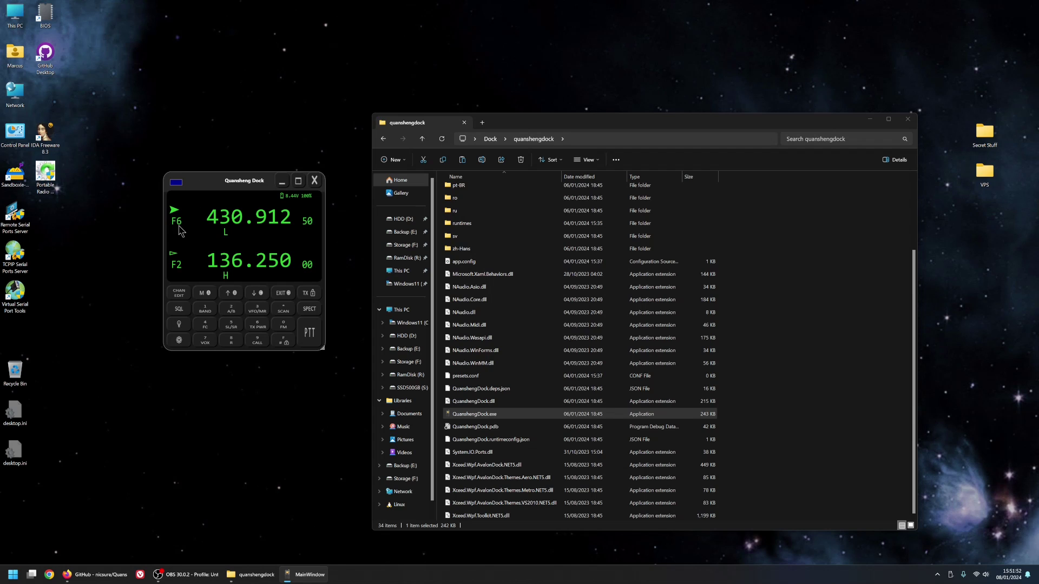
Move the Quansheng Dock window higher on the desktop and step the active F6 frequency to 430.900 00.
left_click_drag(221, 182, 231, 97)
left_click(266, 211)
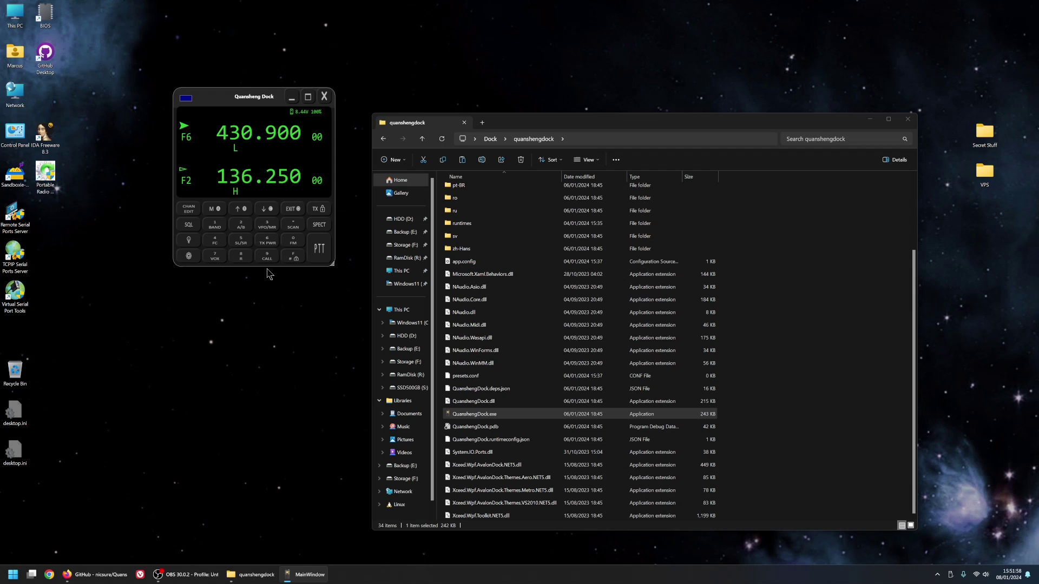
left_click(237, 210)
Disable audio passthrough in the Quansheng Dock settings and close the settings window.
left_click(197, 260)
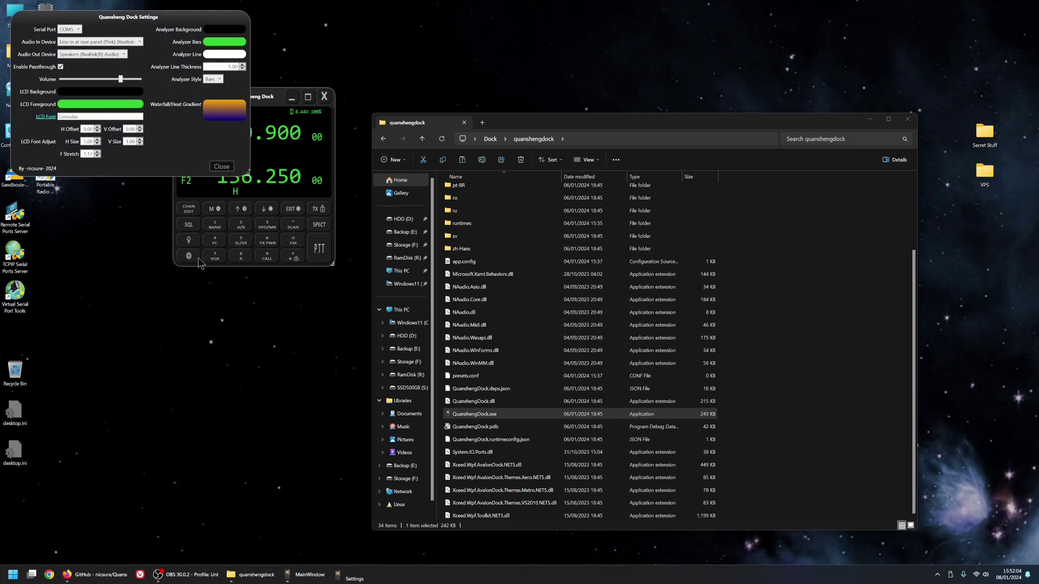
left_click_drag(81, 23, 459, 183)
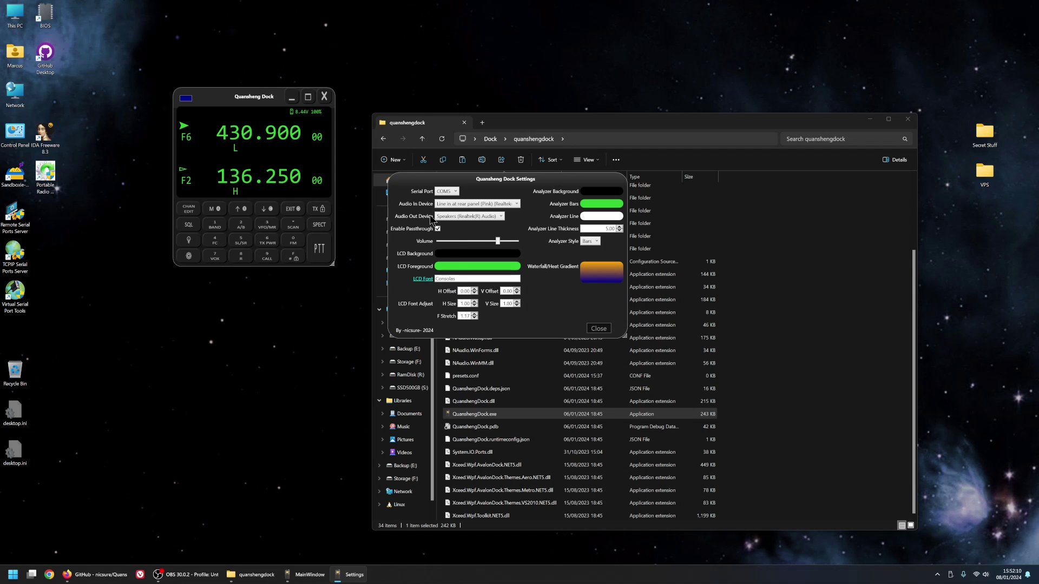
left_click(438, 229)
left_click(437, 229)
left_click(438, 229)
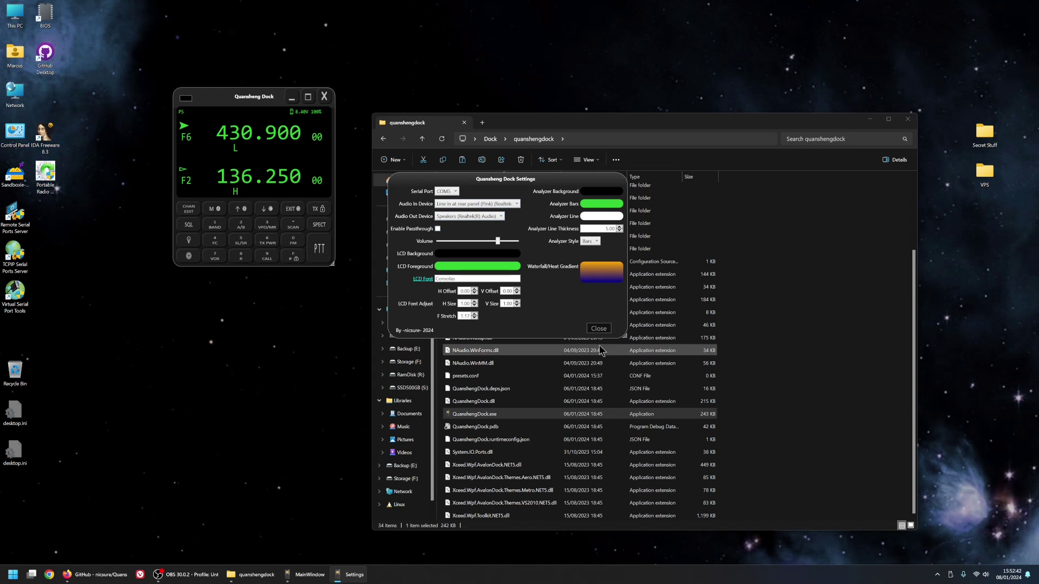
left_click(597, 330)
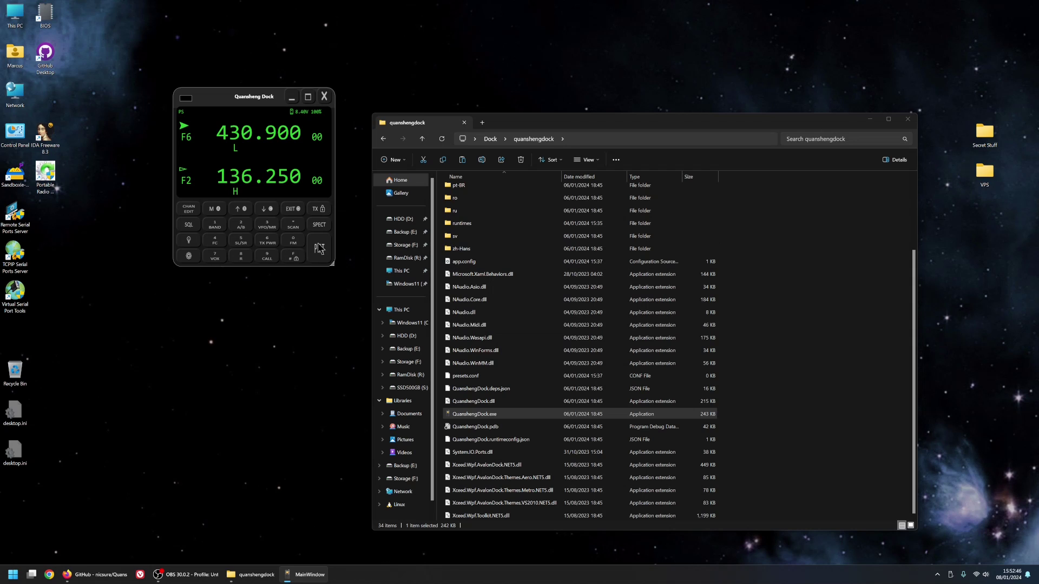
Open the spectrum view, run the analyzer at 144.00000 MHz with 25 steps of 25.00 kHz, and exit back to the radio display.
left_click(319, 226)
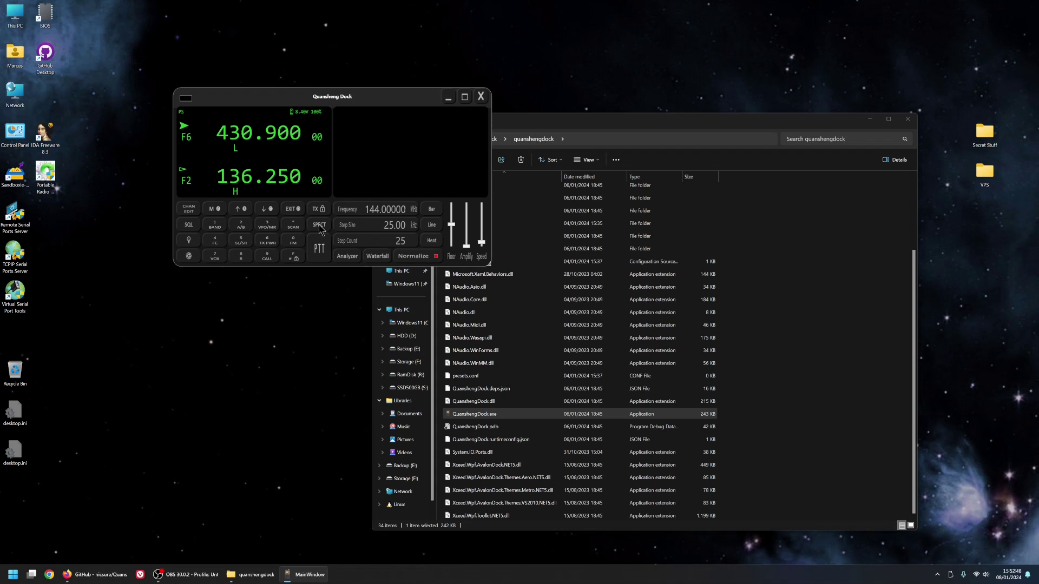
left_click(348, 257)
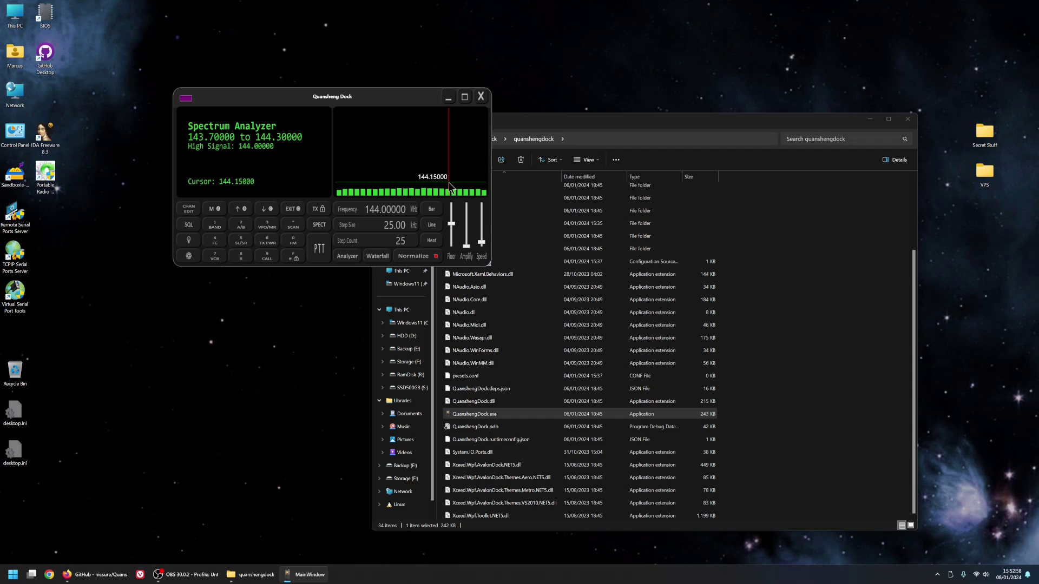
left_click(294, 211)
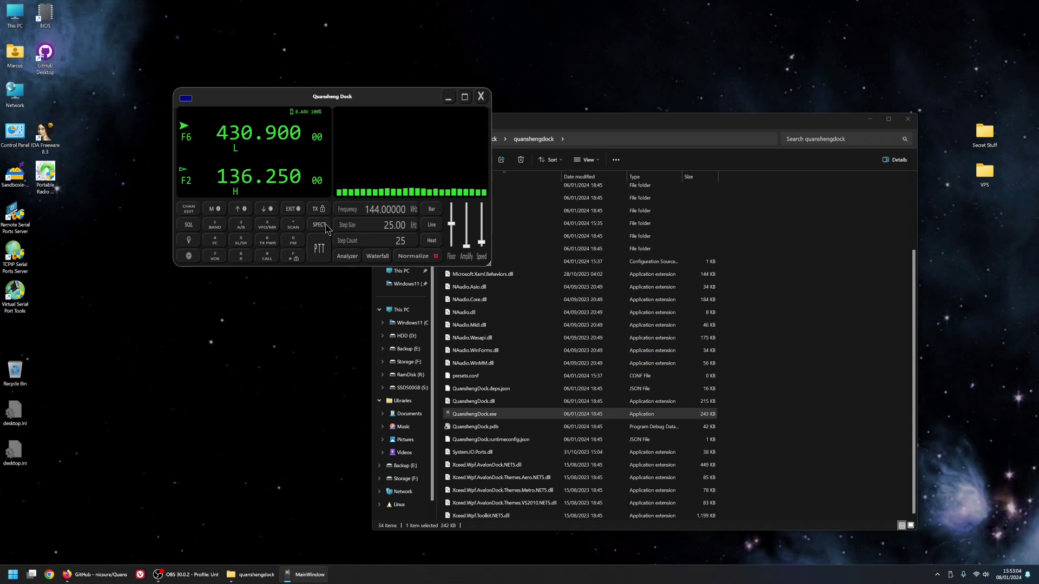
Try to transmit with the dock's push-to-talk control.
left_click(319, 250)
left_click(320, 250)
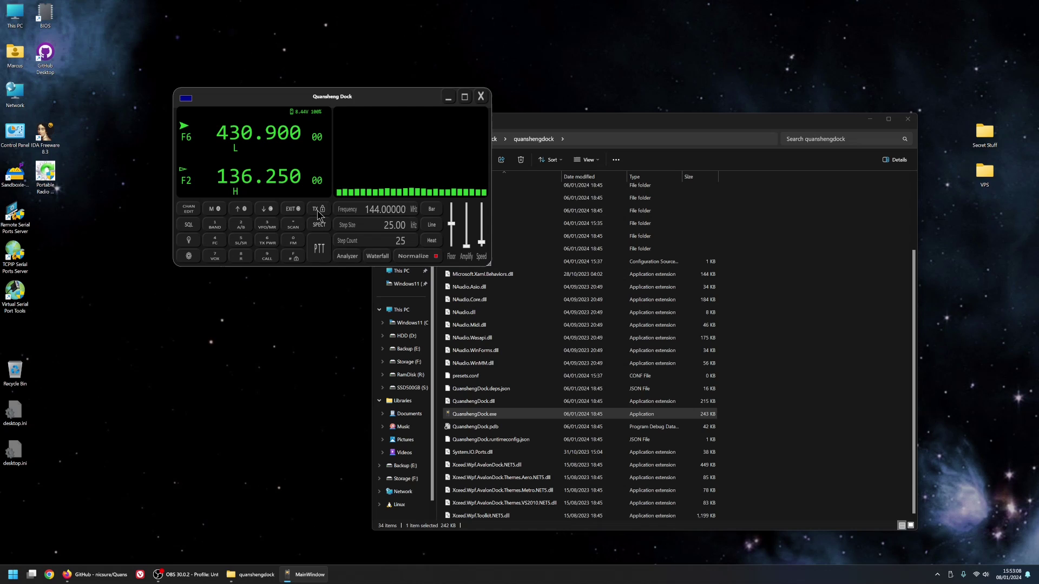